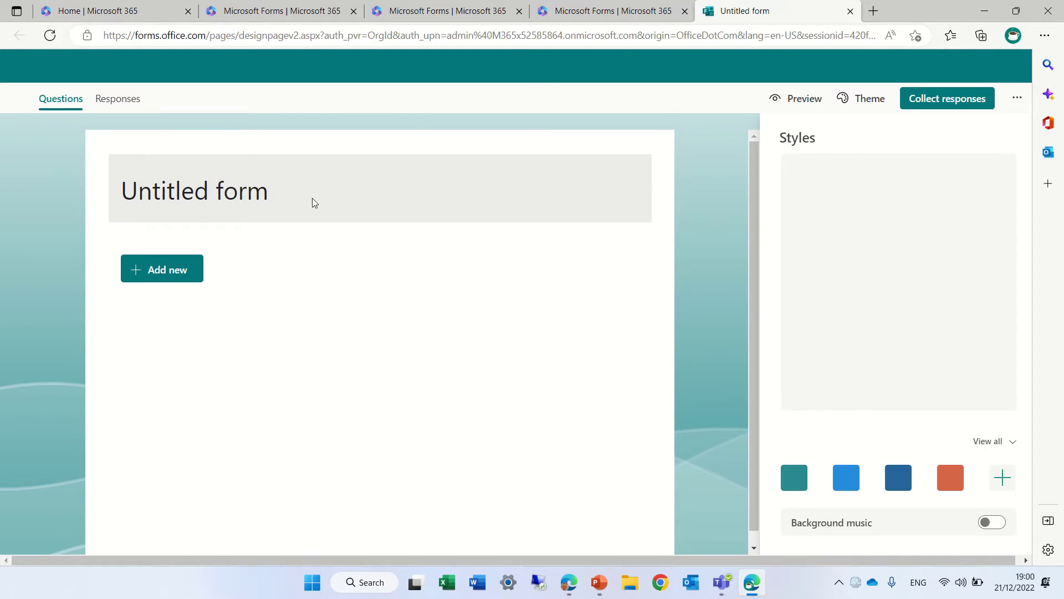
# Title the form 'SharePoint Course' and give it the description 'test'
pyautogui.write('SharePoint Course')
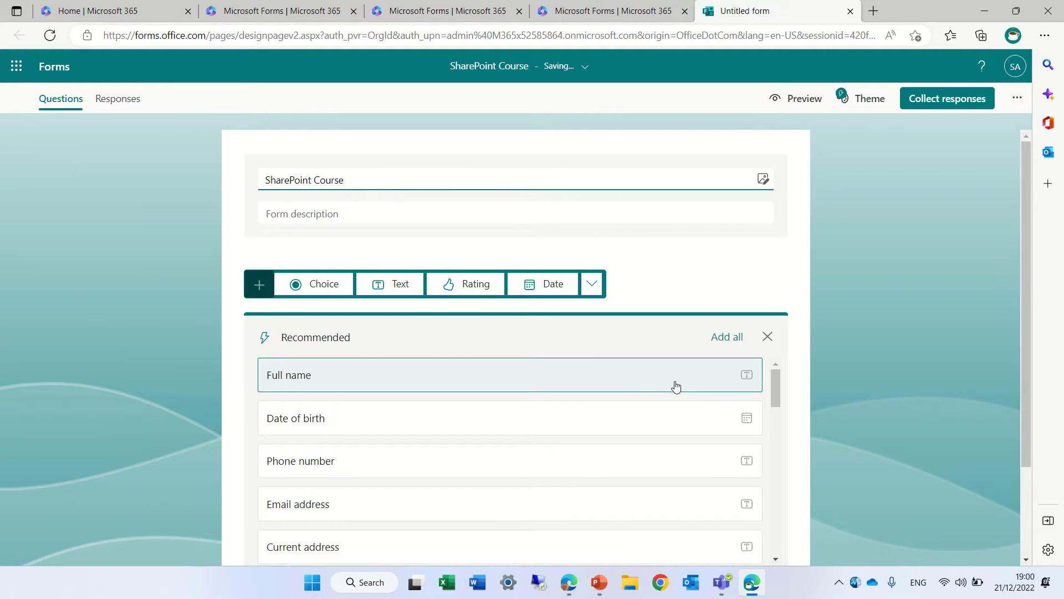
pyautogui.click(350, 222)
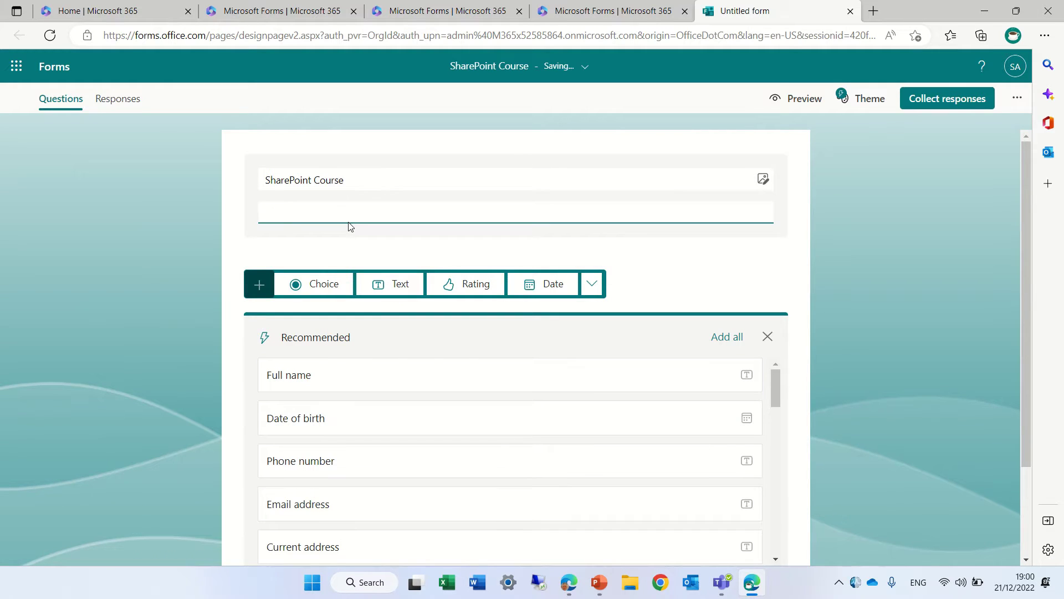
pyautogui.write('test')
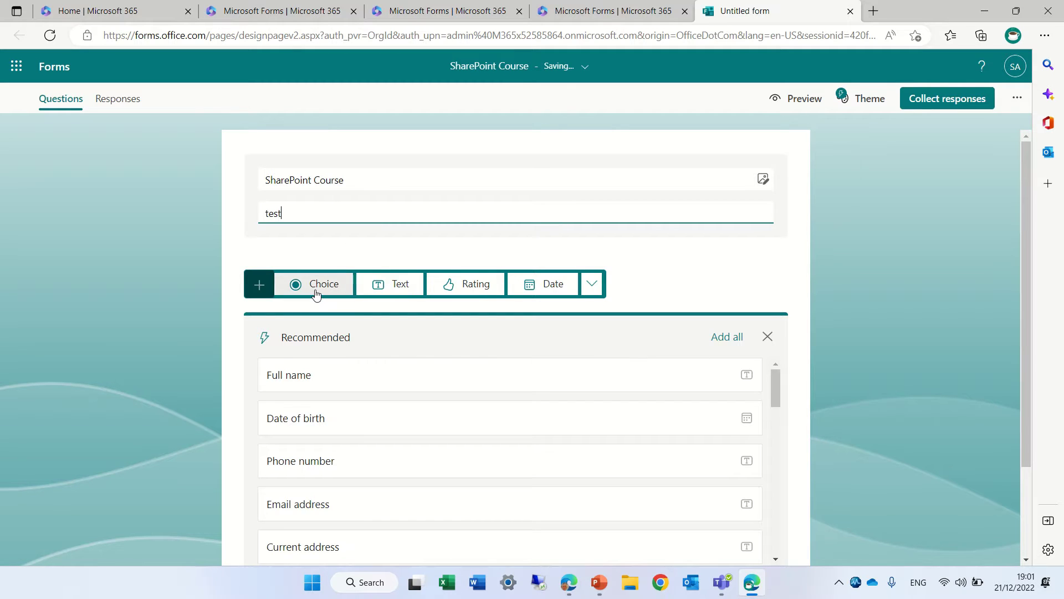
# Add a choice question followed by a text-answer question
pyautogui.click(313, 286)
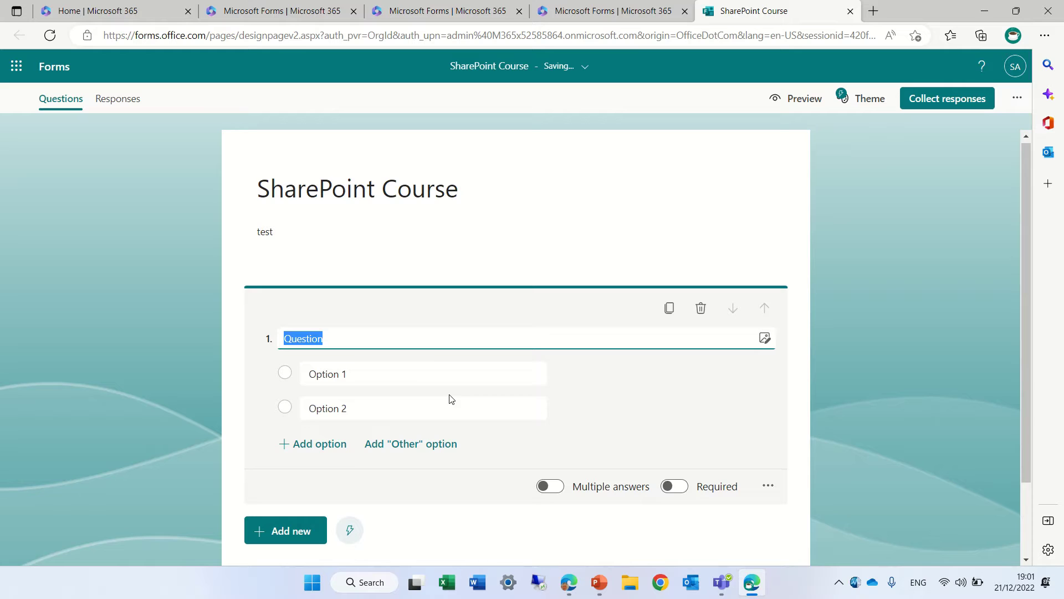
pyautogui.click(288, 536)
pyautogui.click(398, 530)
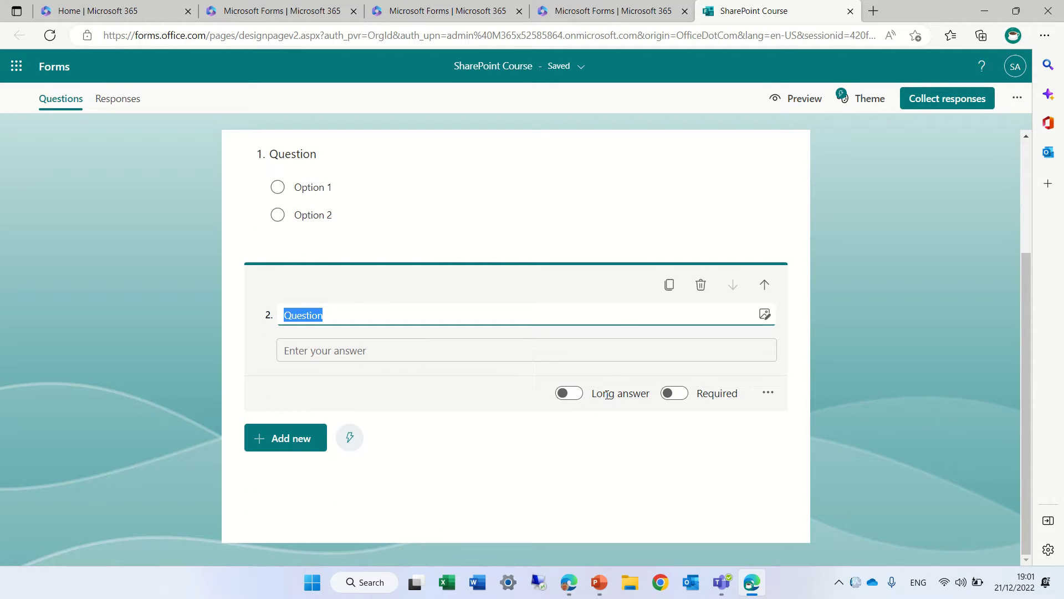
pyautogui.moveTo(1025, 366); pyautogui.dragTo(1033, 237)
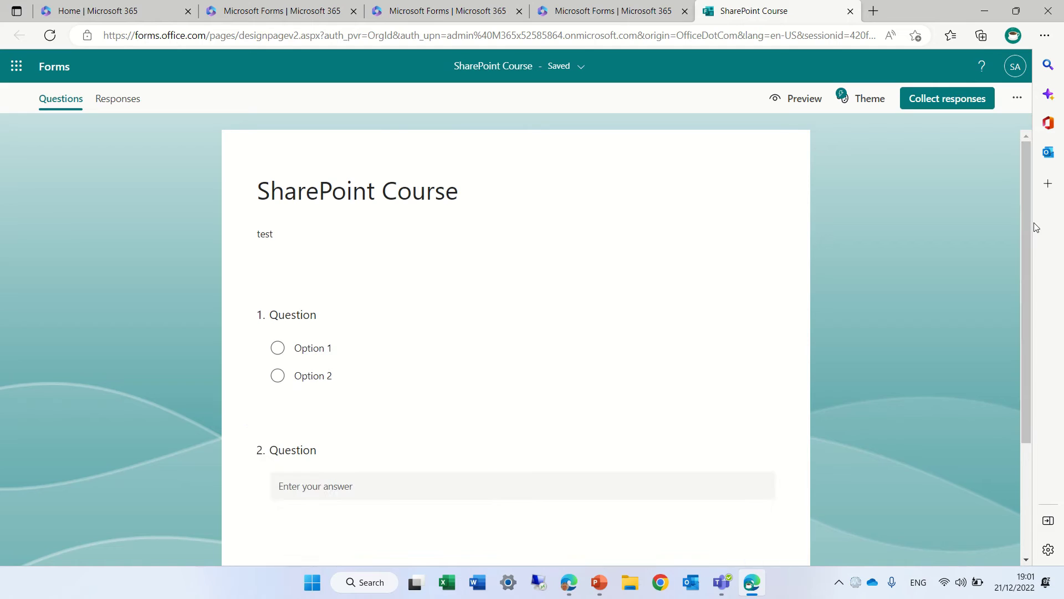
# Search header images for 'sea', then close the search without adding one
pyautogui.click(562, 233)
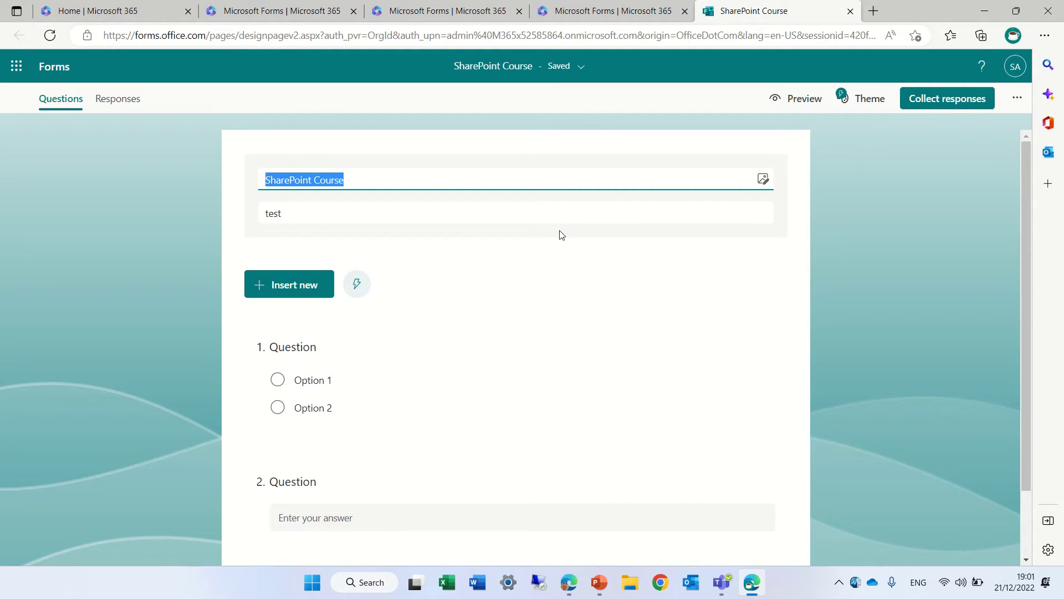
pyautogui.click(763, 179)
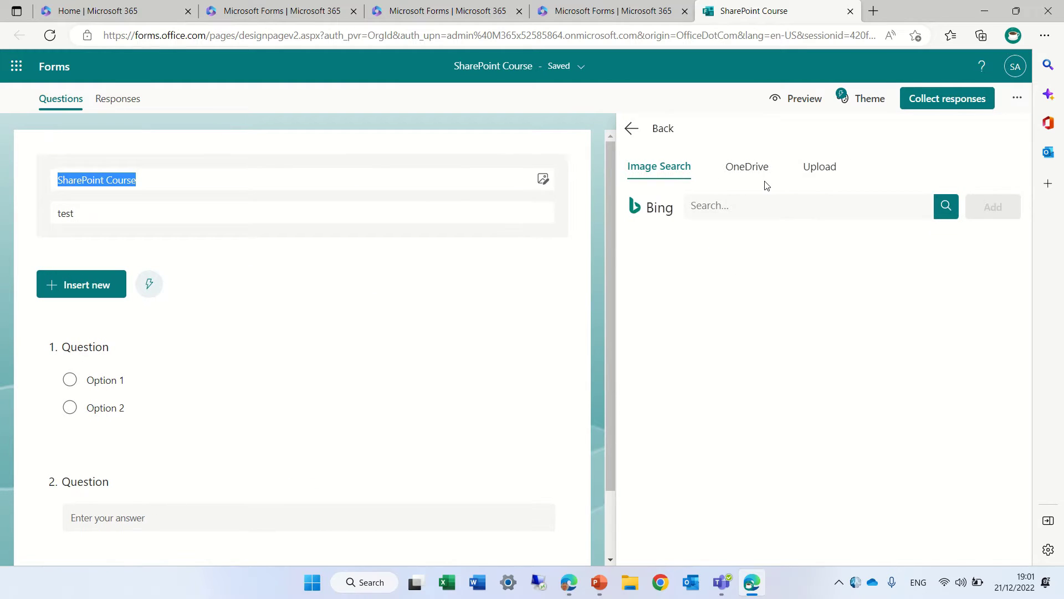
pyautogui.click(749, 204)
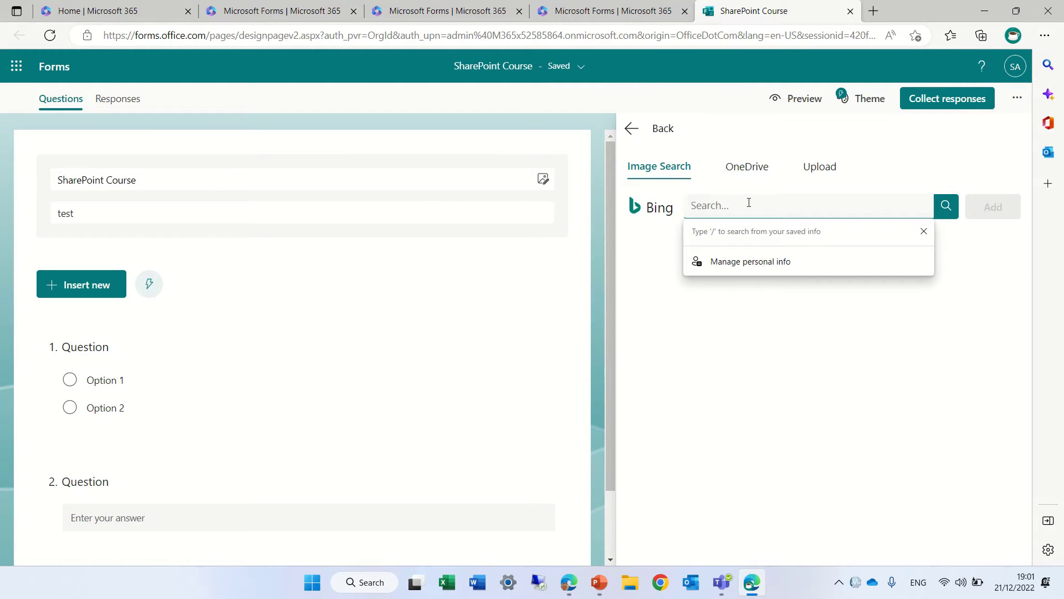
pyautogui.write('sea')
pyautogui.press('Return')
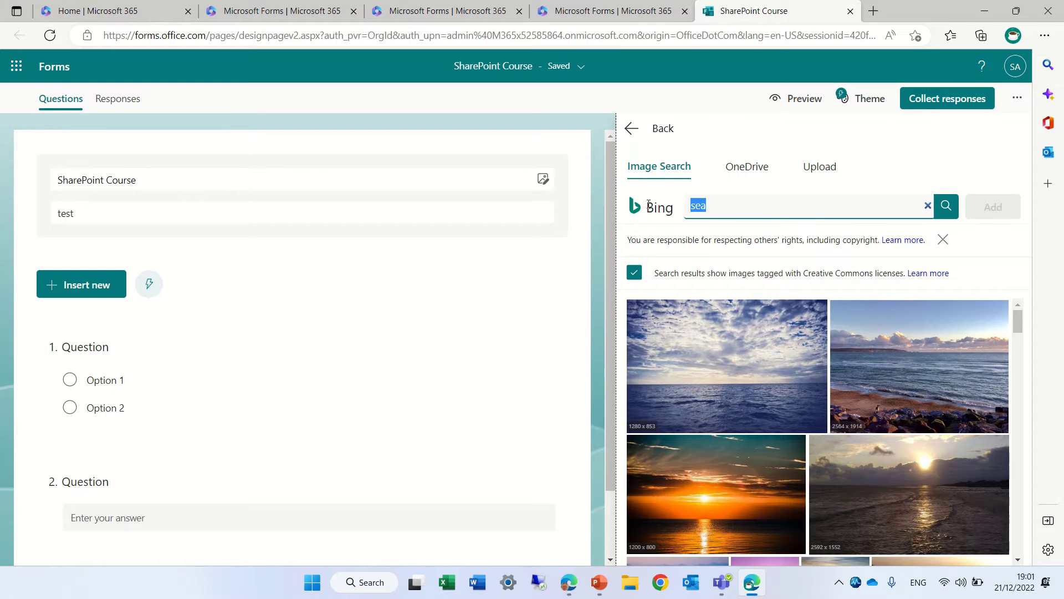
pyautogui.click(614, 207)
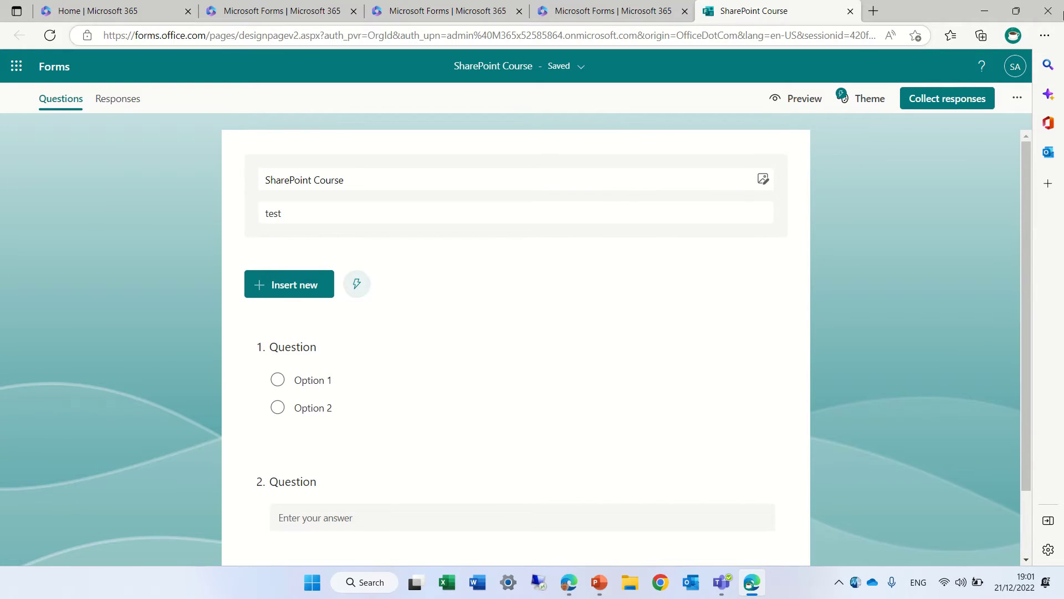
pyautogui.click(862, 98)
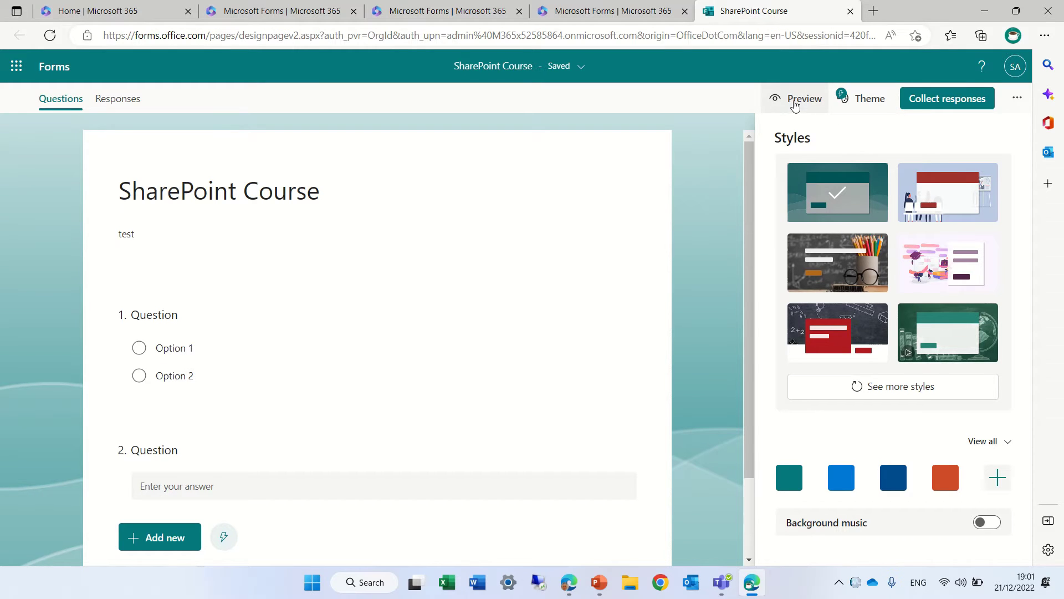
pyautogui.click(852, 105)
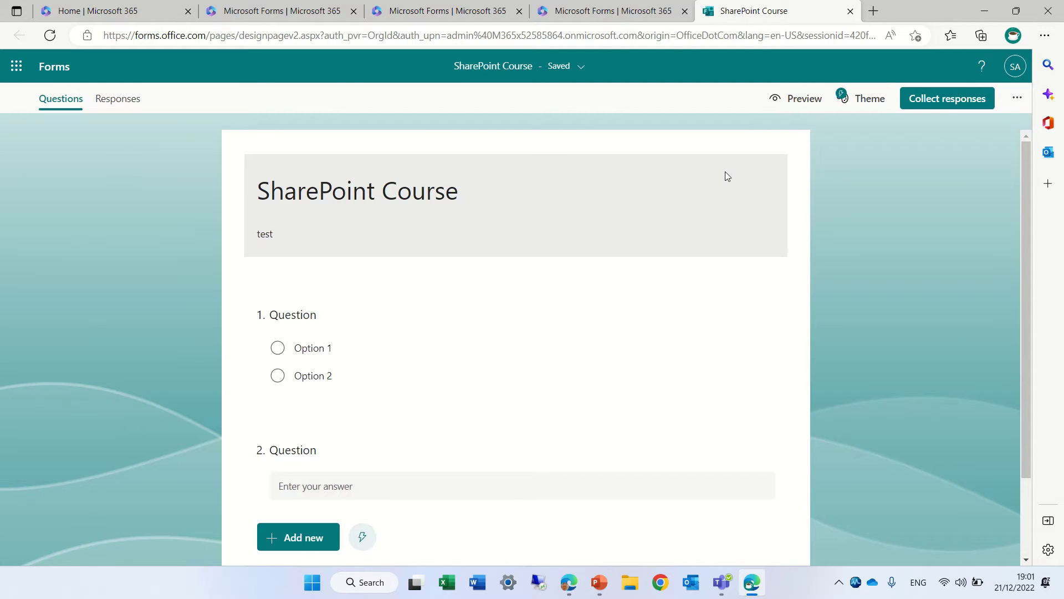
# Insert the first Bing 'sharepoint' image into the form header
pyautogui.click(727, 173)
pyautogui.click(760, 179)
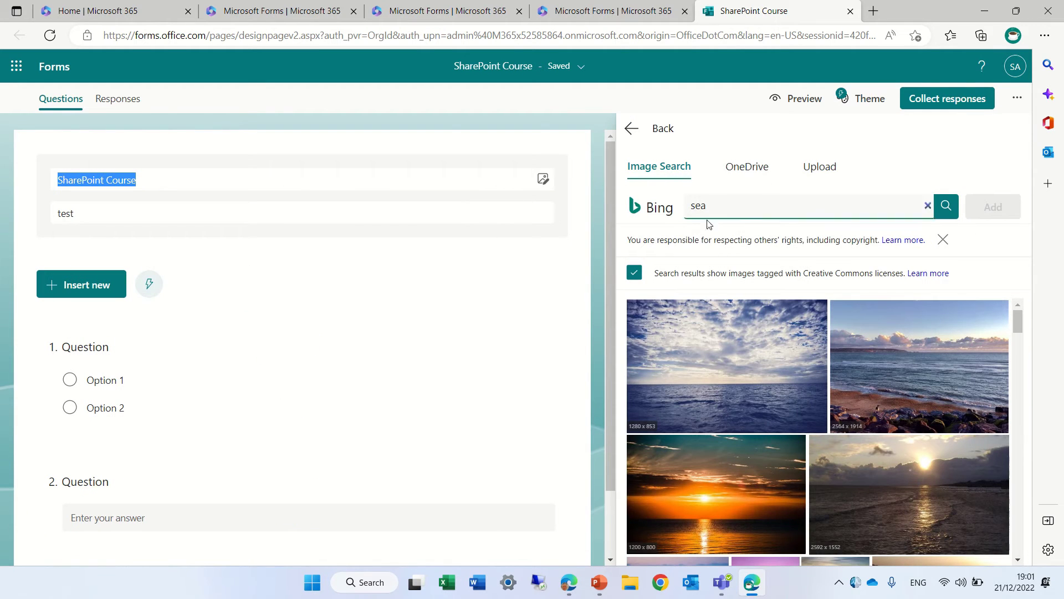
pyautogui.doubleClick(712, 208)
pyautogui.write('shar')
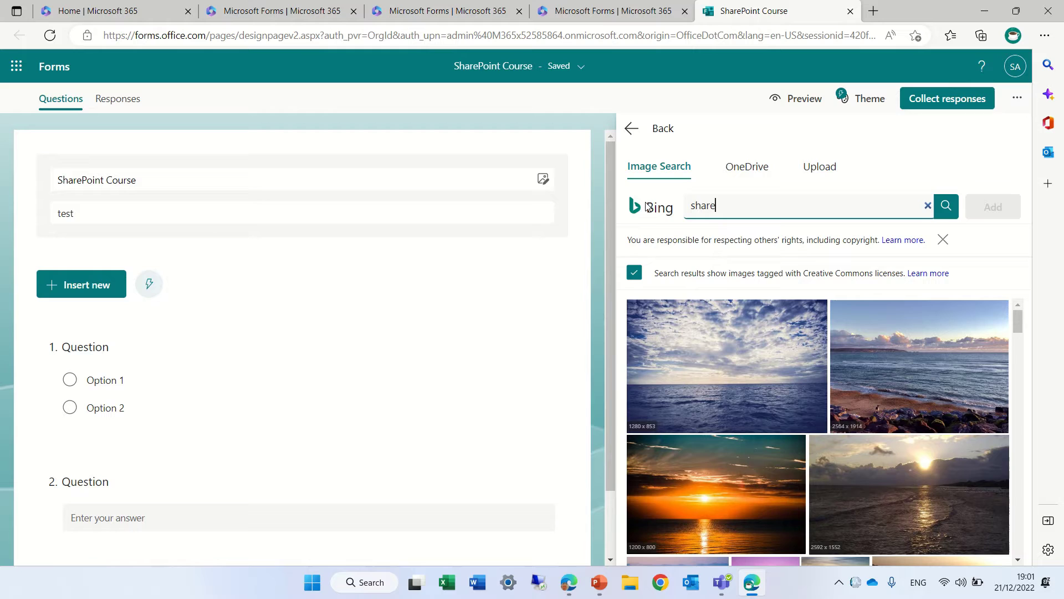
pyautogui.write('epoint')
pyautogui.press('Return')
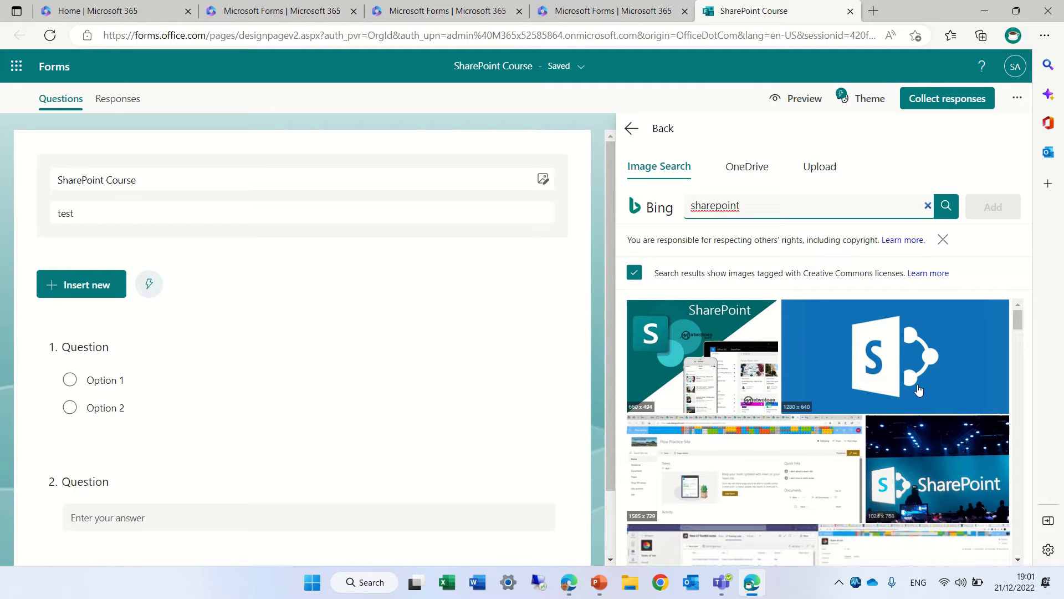
pyautogui.click(742, 358)
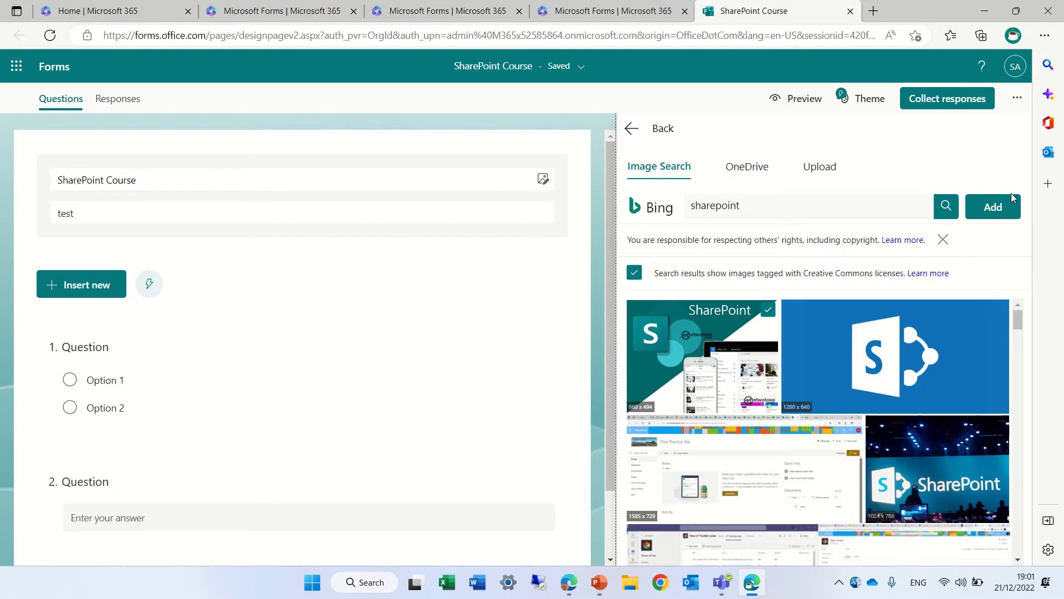
pyautogui.click(1000, 210)
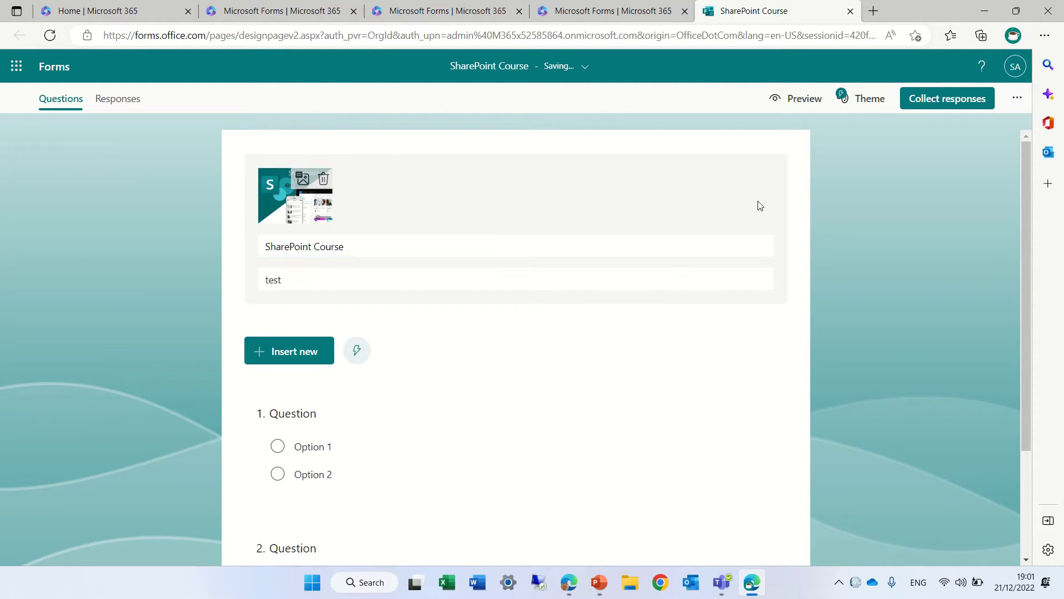
# Preview the form with its header image, then return and show the Theme styles and colours
pyautogui.click(797, 106)
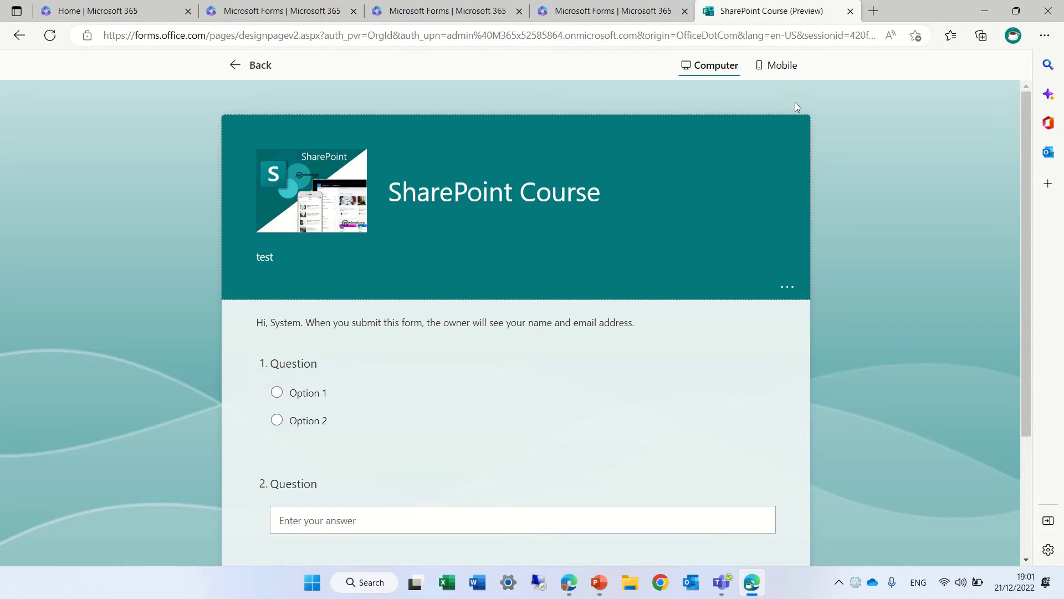
pyautogui.click(238, 66)
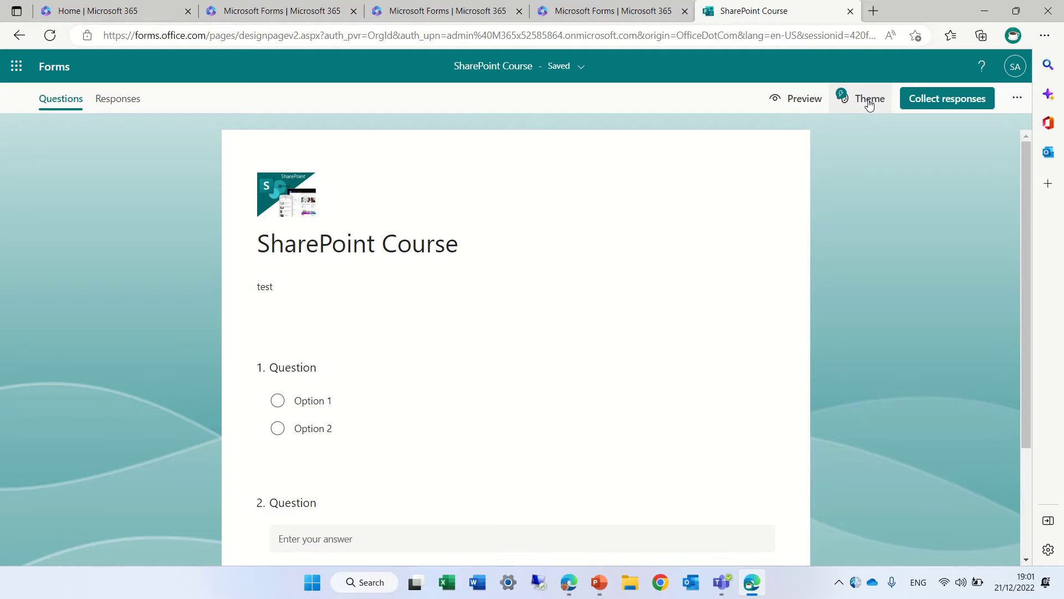
pyautogui.click(869, 101)
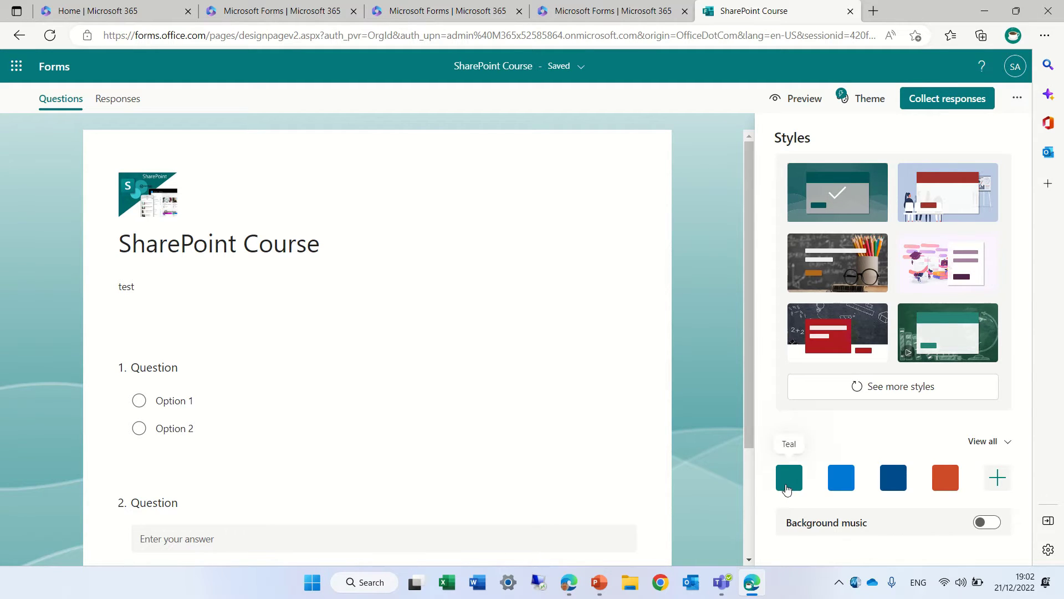
# Apply the teal colour, try several preset styles, and settle on the wave cover style with side title card
pyautogui.click(790, 479)
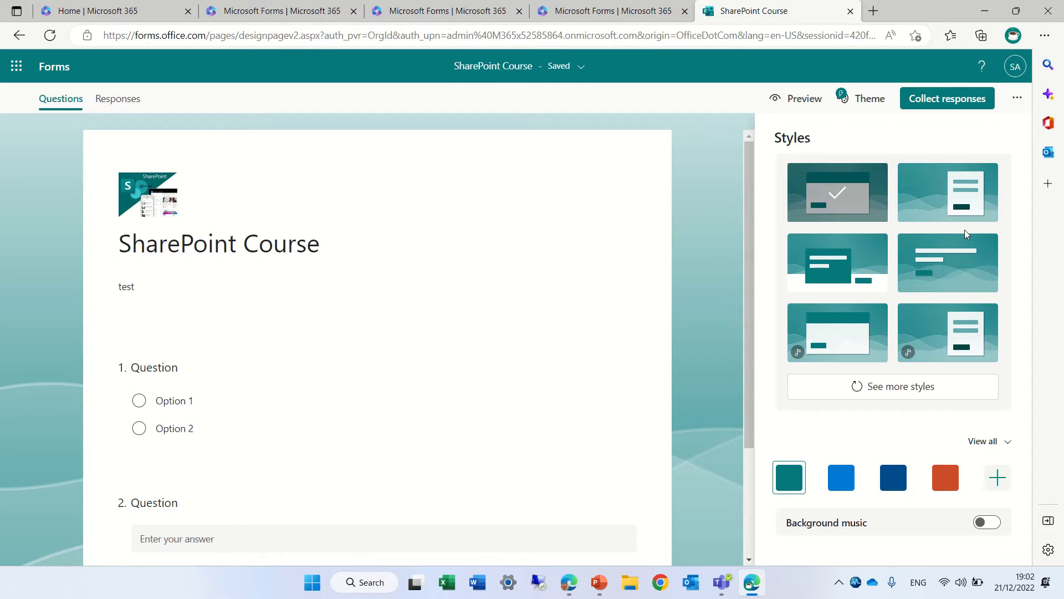
pyautogui.click(963, 201)
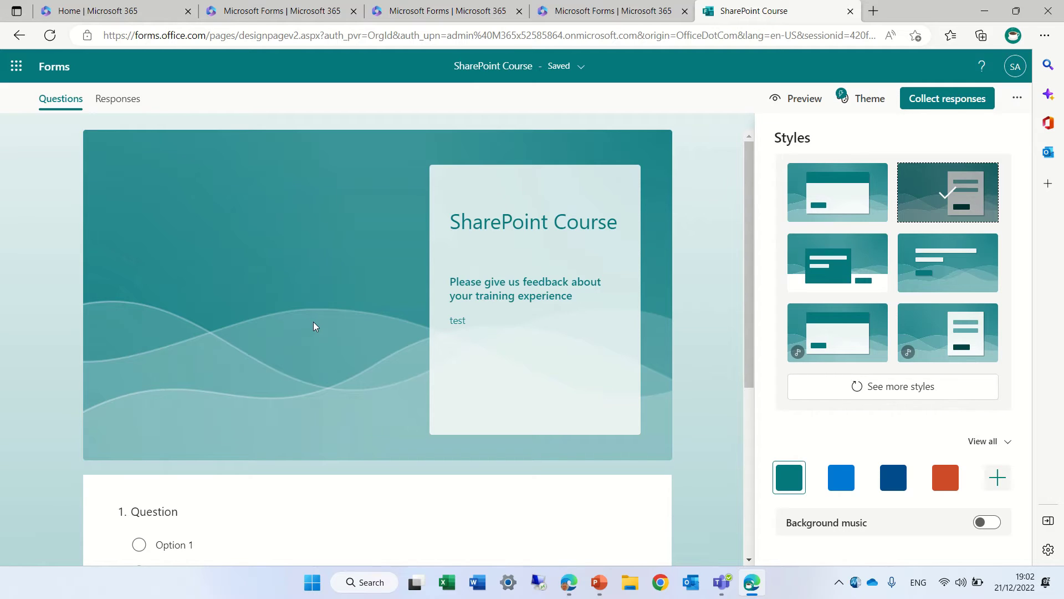
pyautogui.click(826, 267)
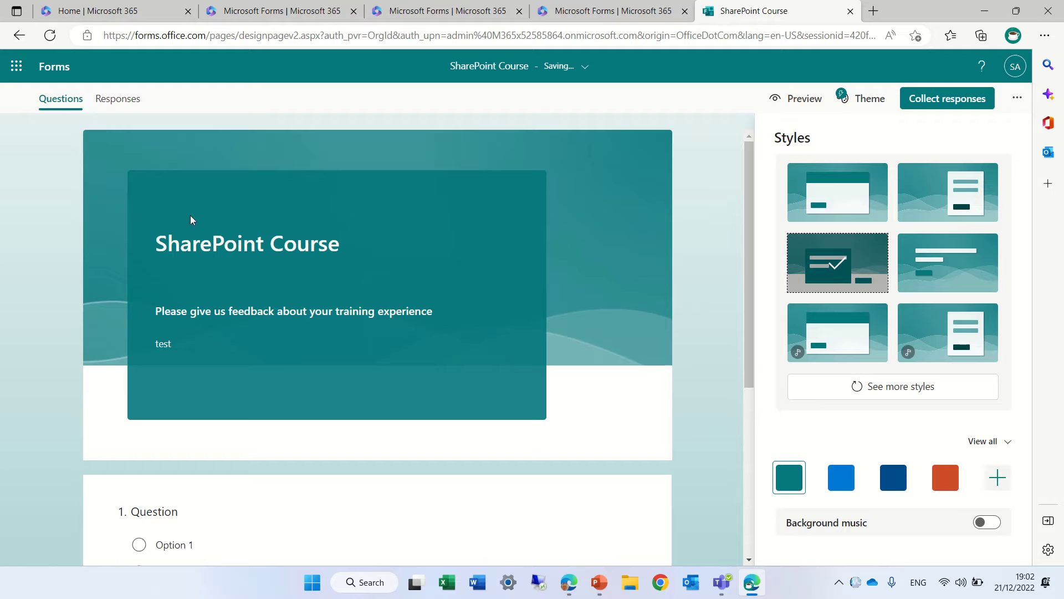
pyautogui.click(946, 268)
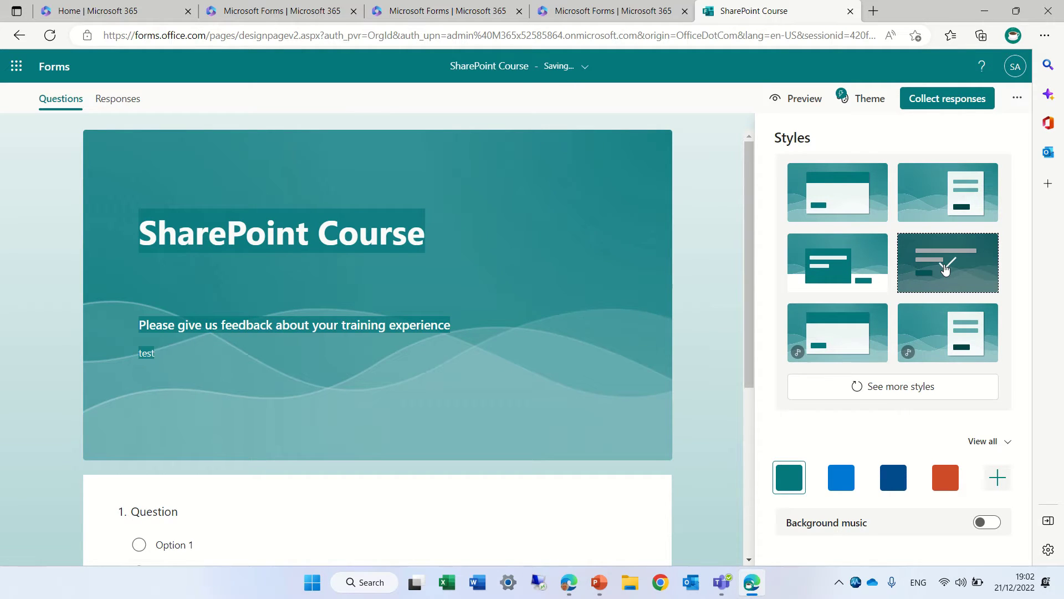
pyautogui.click(843, 340)
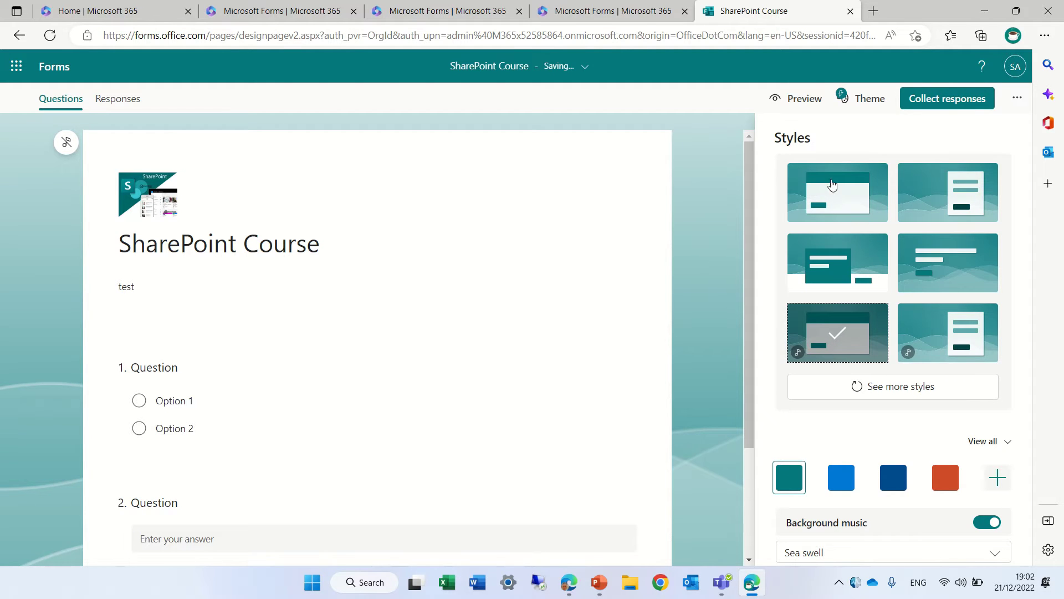
pyautogui.click(962, 345)
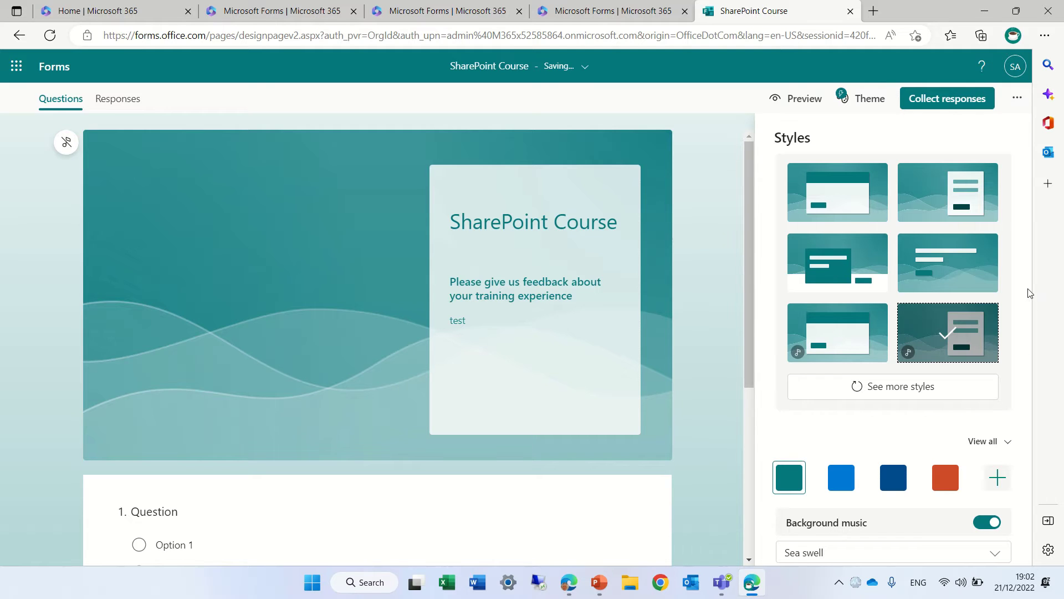
# In the Theme pane's Background music list, replace Sea swell with Just the sun
pyautogui.moveTo(754, 246); pyautogui.dragTo(749, 294)
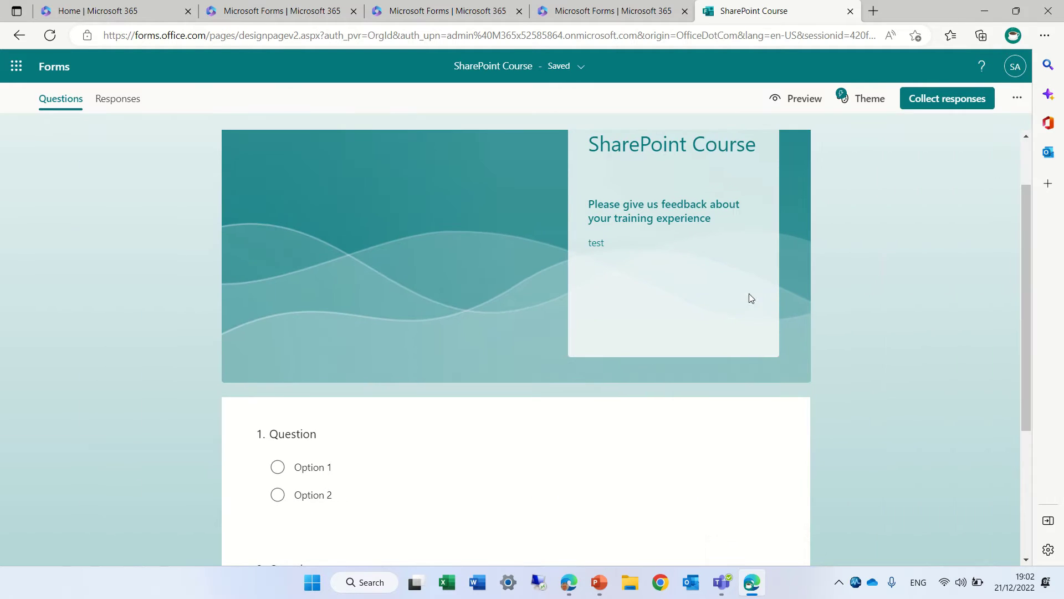
pyautogui.click(863, 98)
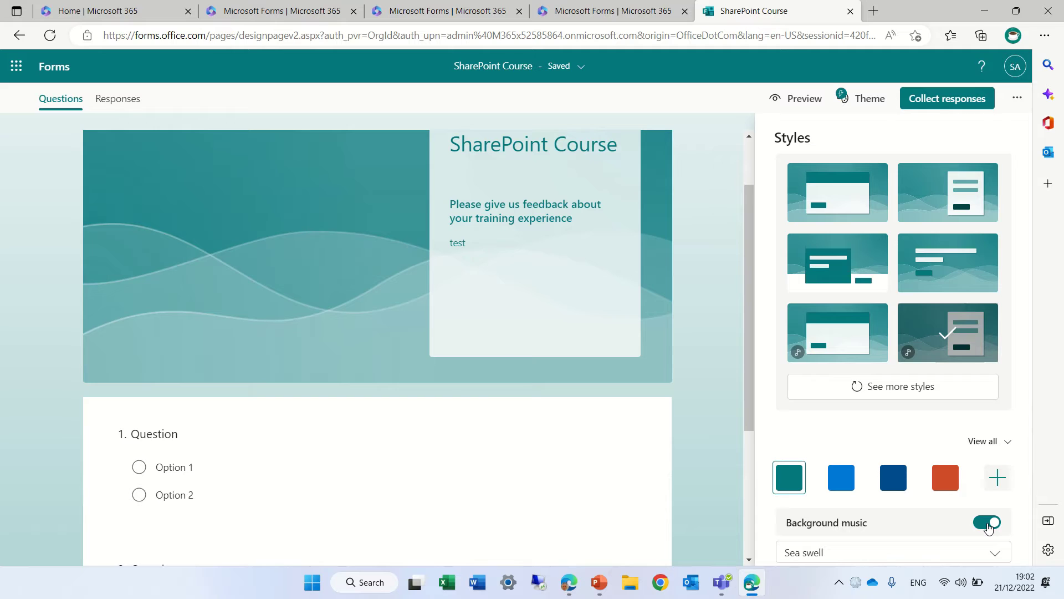
pyautogui.moveTo(749, 401); pyautogui.dragTo(748, 428)
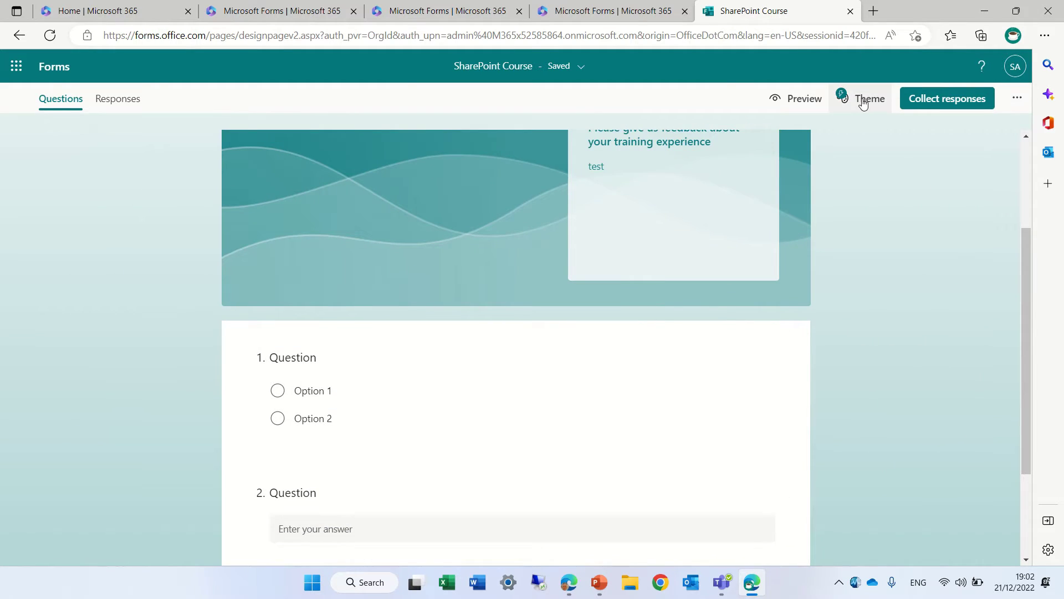
pyautogui.click(862, 100)
pyautogui.click(995, 554)
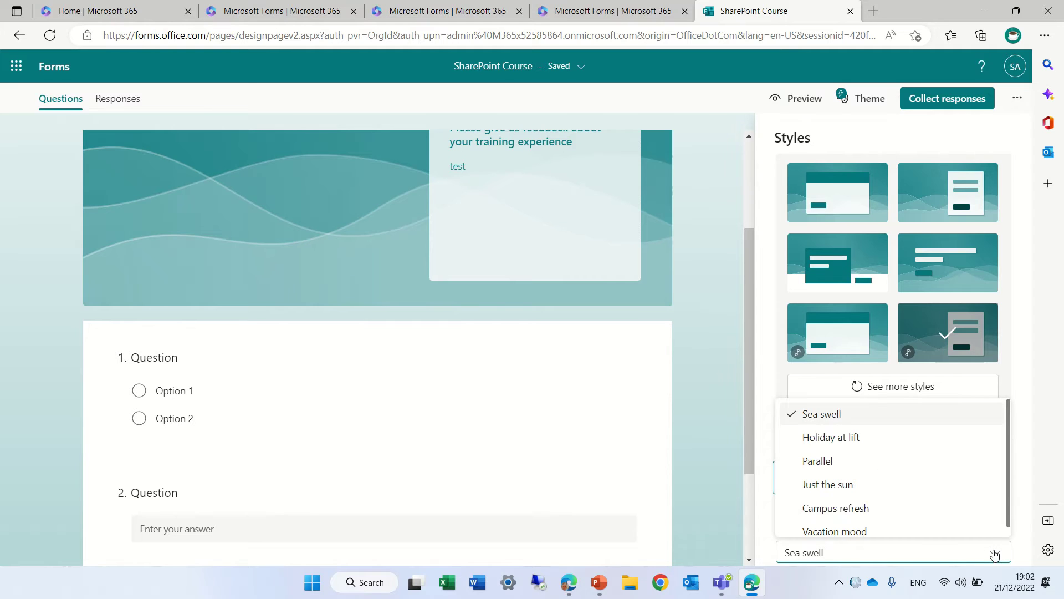
pyautogui.click(880, 491)
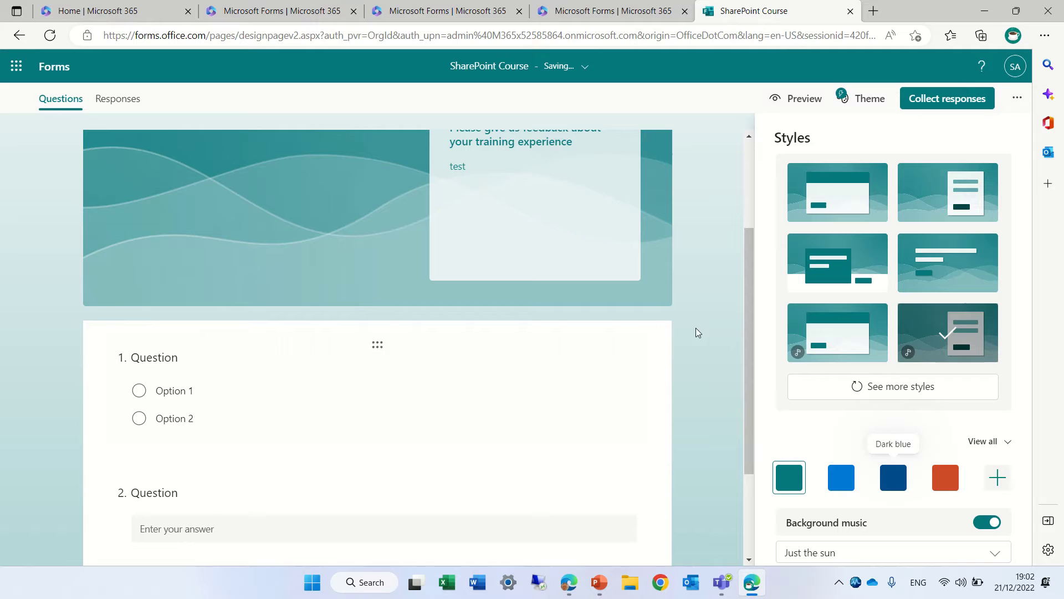
pyautogui.click(783, 98)
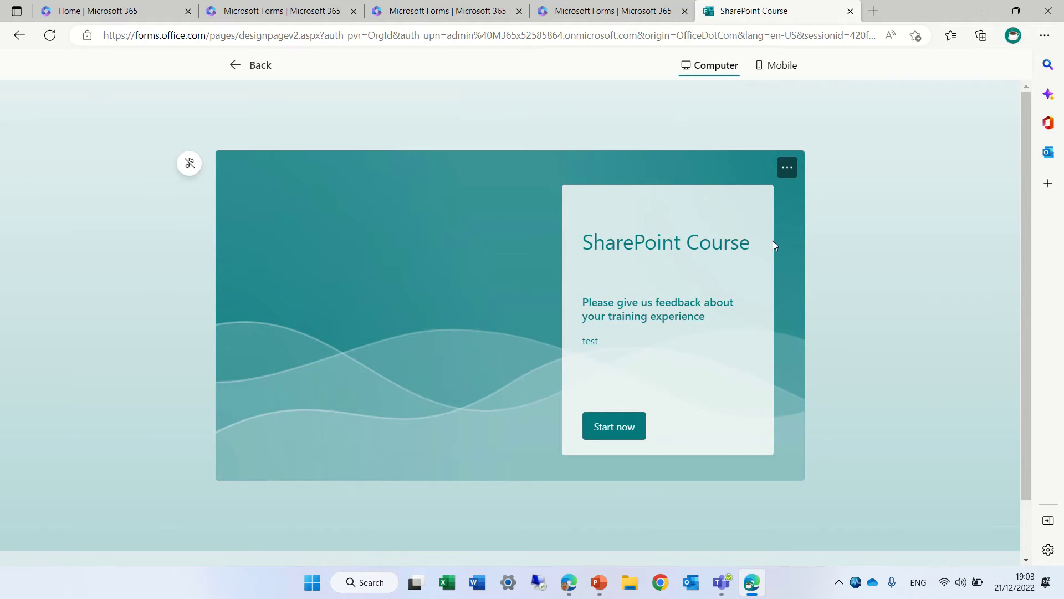
pyautogui.click(634, 430)
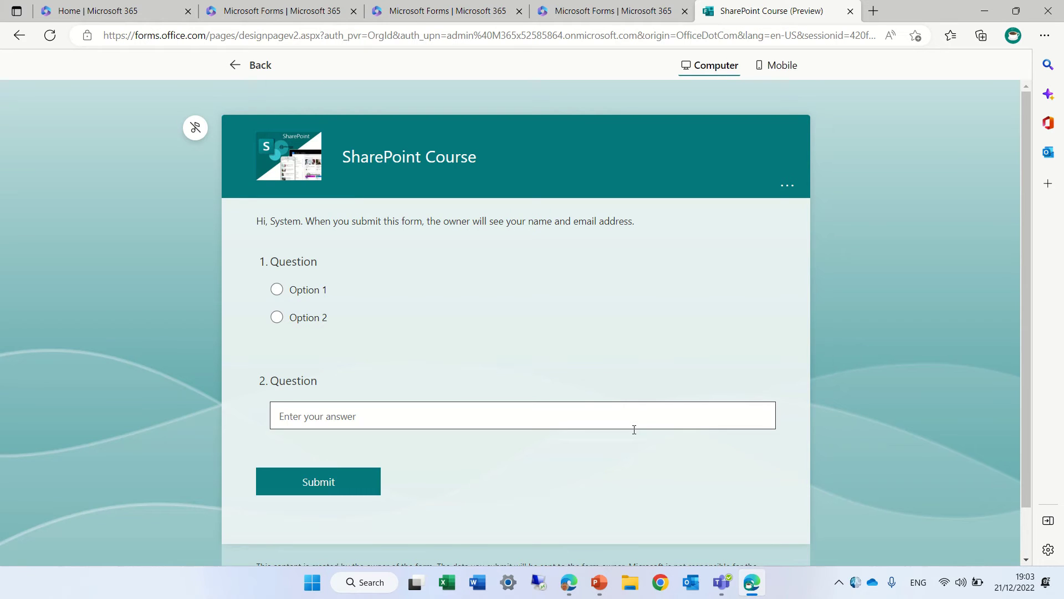
pyautogui.click(238, 66)
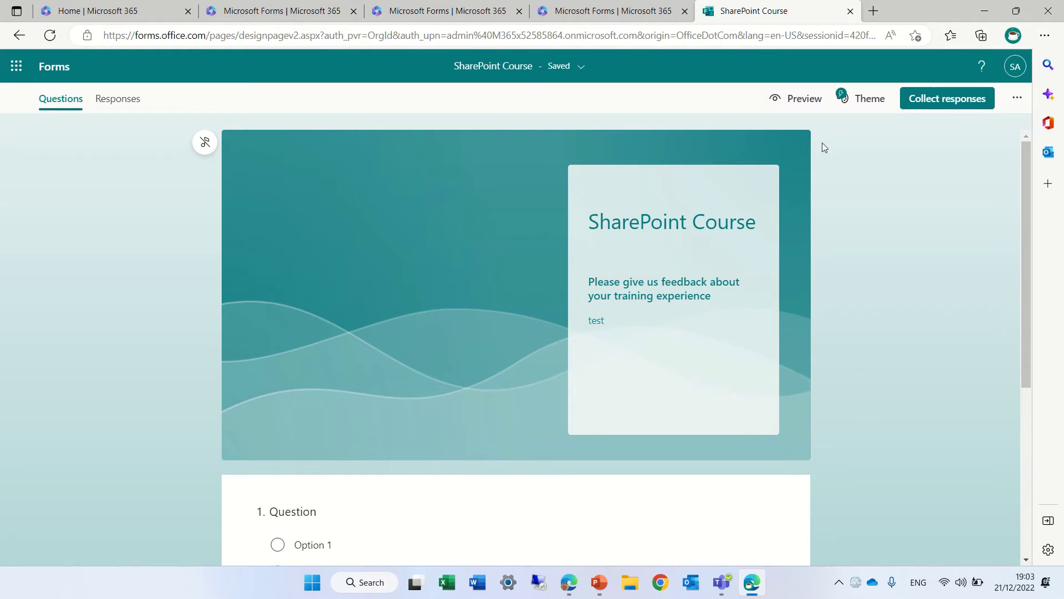
# Create a customized theme using the cloudy sea photo from a Bing 'sea' search as background
pyautogui.click(868, 100)
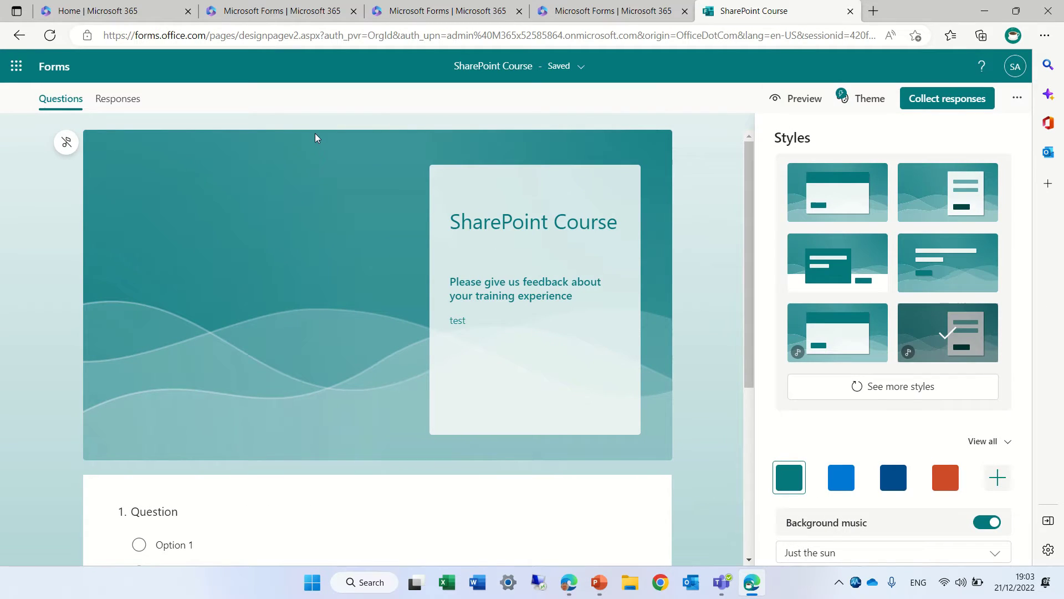
pyautogui.click(65, 143)
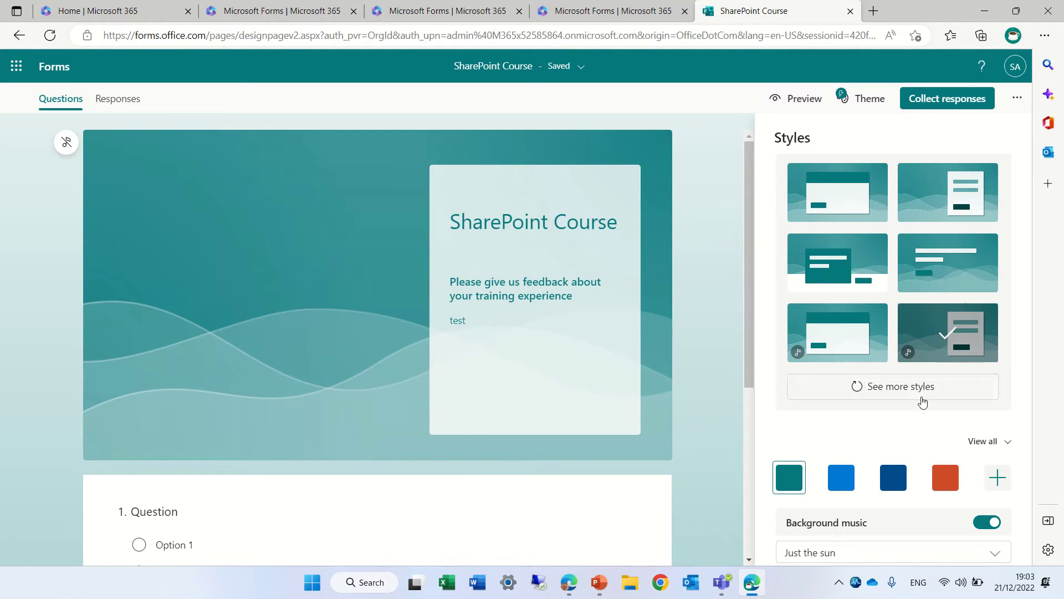
pyautogui.click(999, 480)
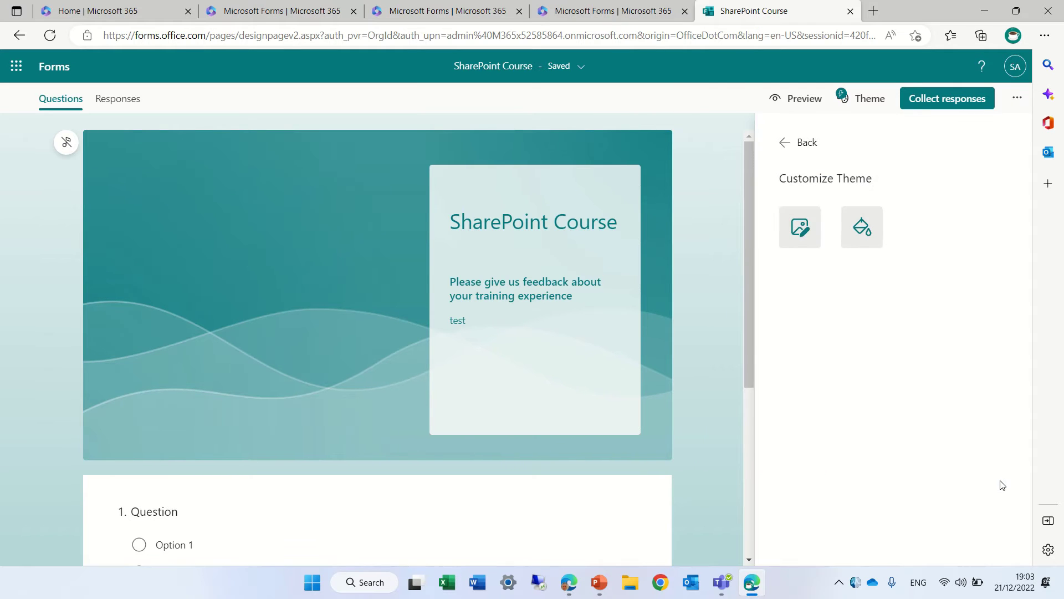
pyautogui.click(806, 242)
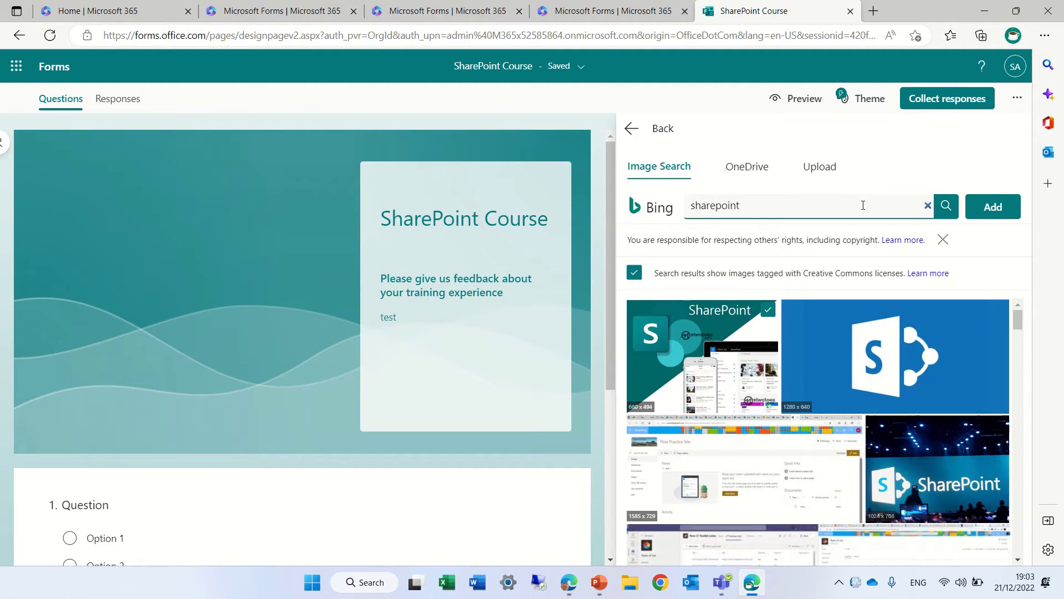
pyautogui.moveTo(863, 205); pyautogui.dragTo(627, 201)
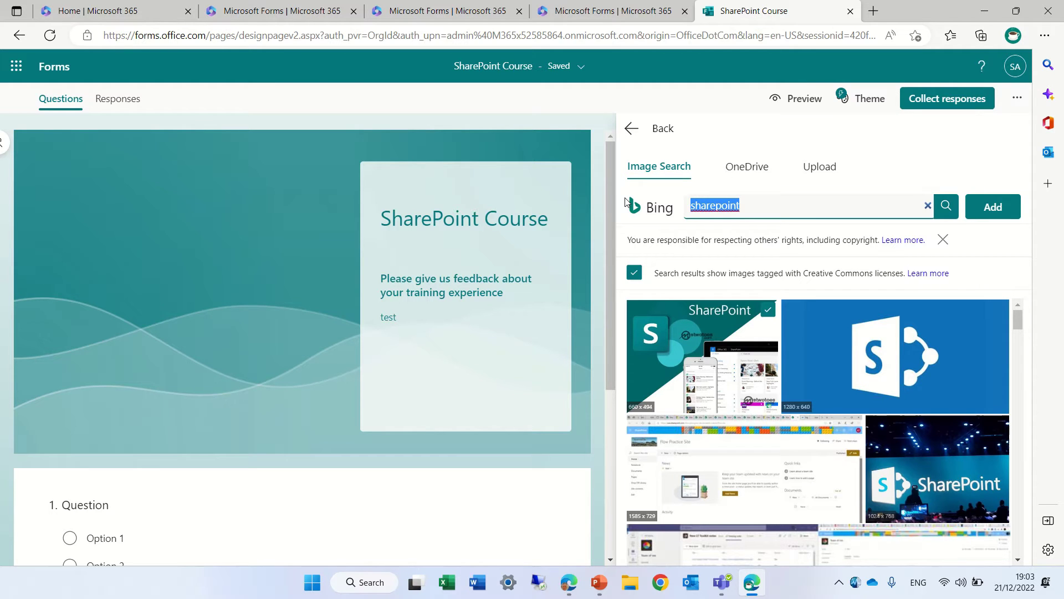
pyautogui.write('se')
pyautogui.press('BackSpace')
pyautogui.press('BackSpace')
pyautogui.write('se')
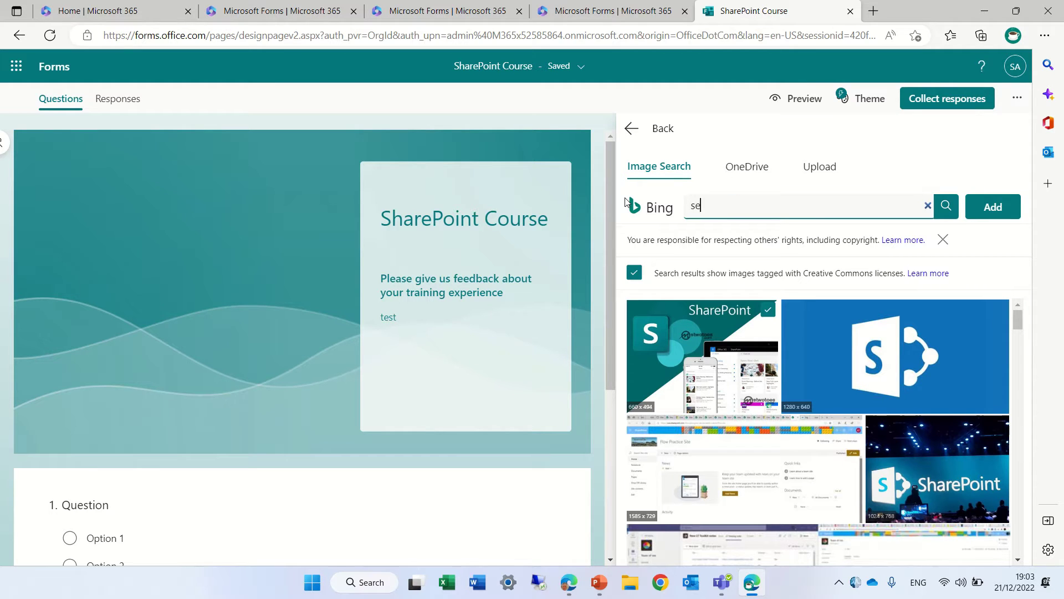
pyautogui.write('a')
pyautogui.press('Return')
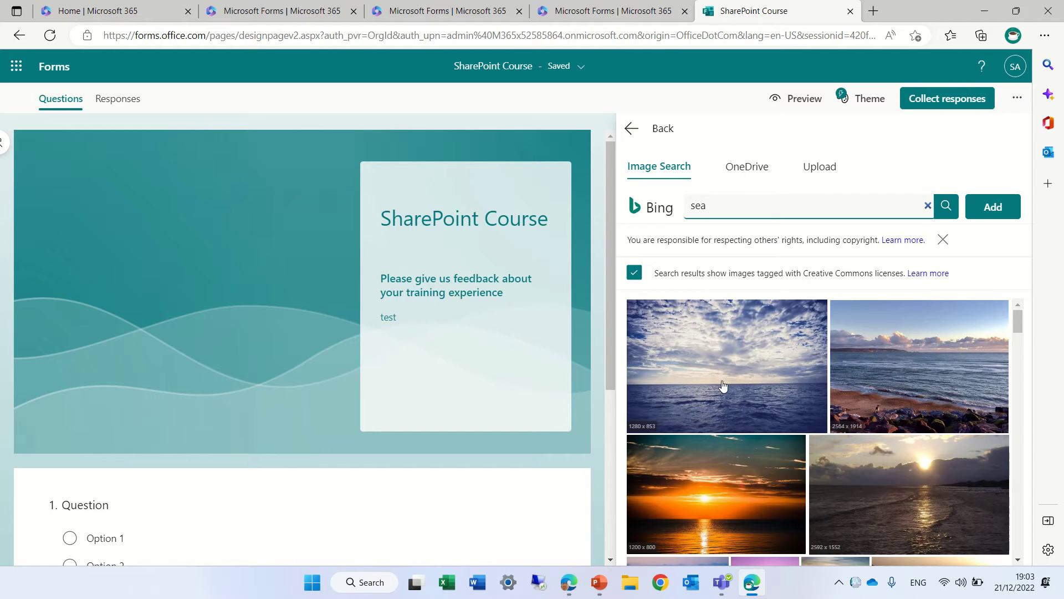
pyautogui.click(725, 380)
pyautogui.click(993, 207)
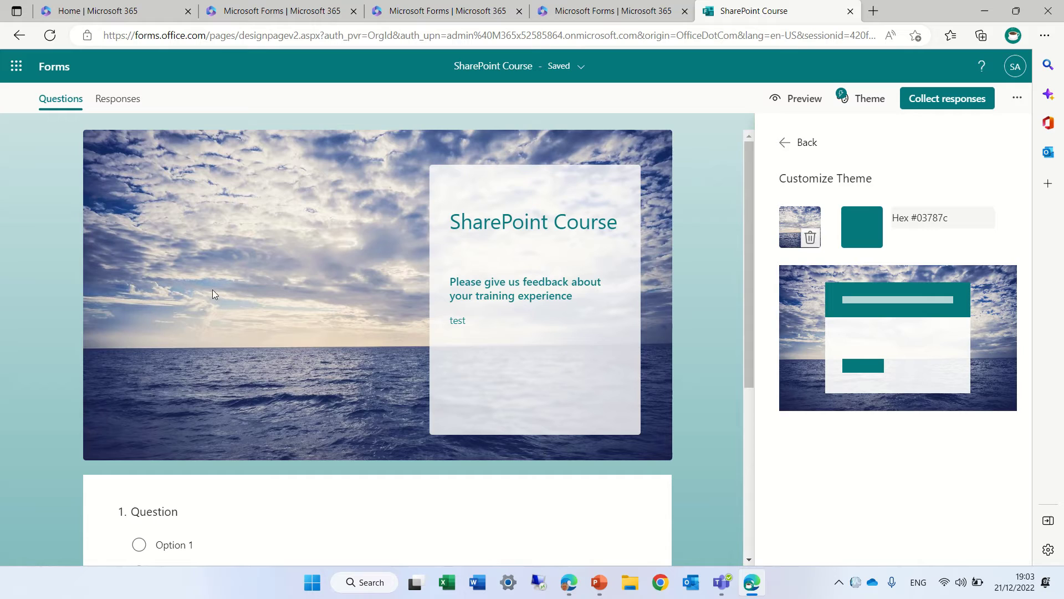
# Preview the sea-background form as a respondent, then return to the editor
pyautogui.click(799, 103)
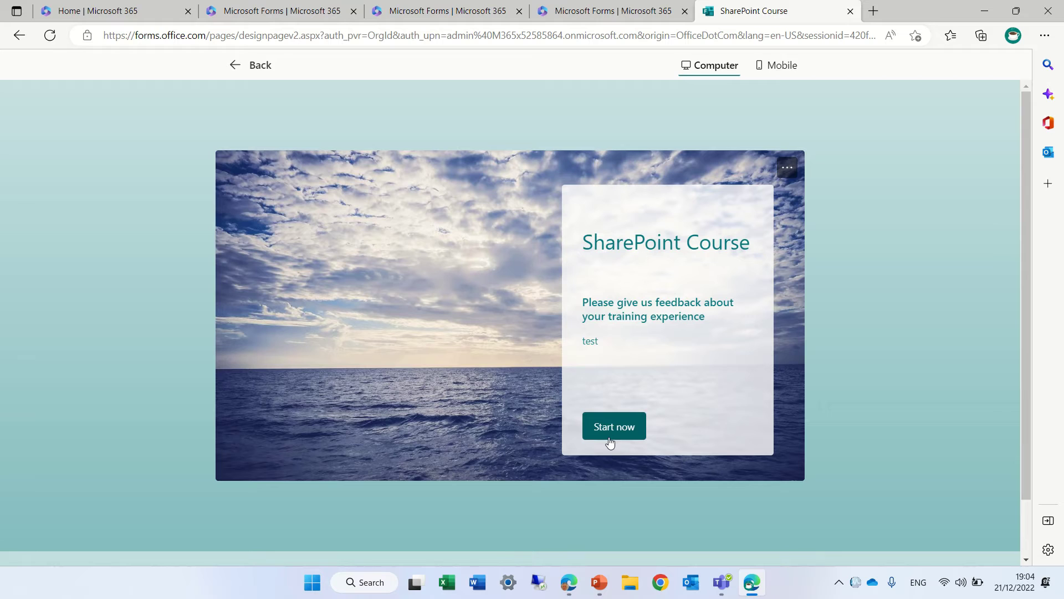
pyautogui.click(250, 74)
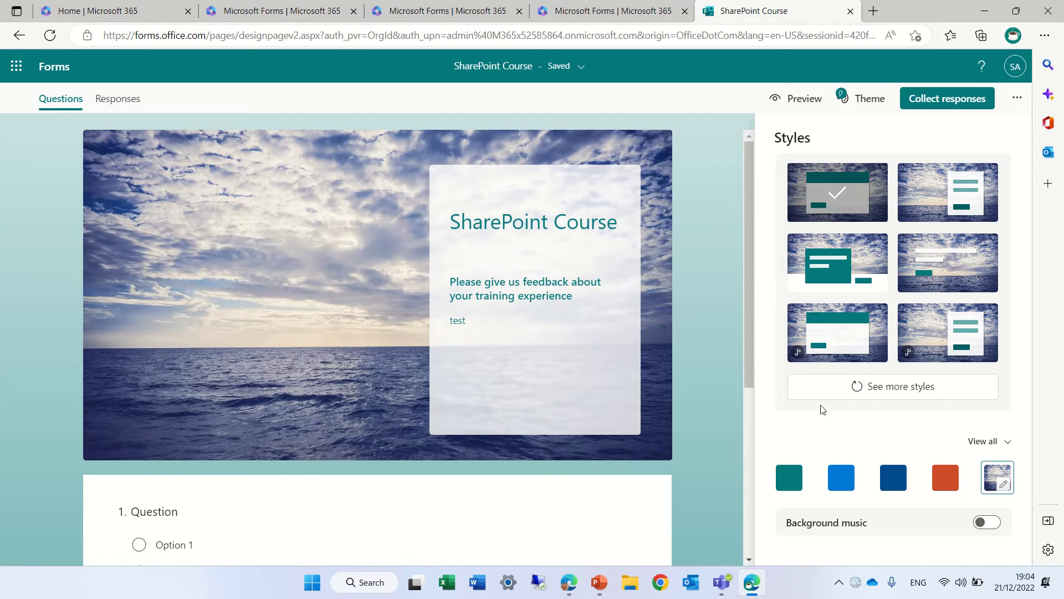
# Cycle through the sea-photo styles, ending on the cover style with a side title card
pyautogui.click(933, 208)
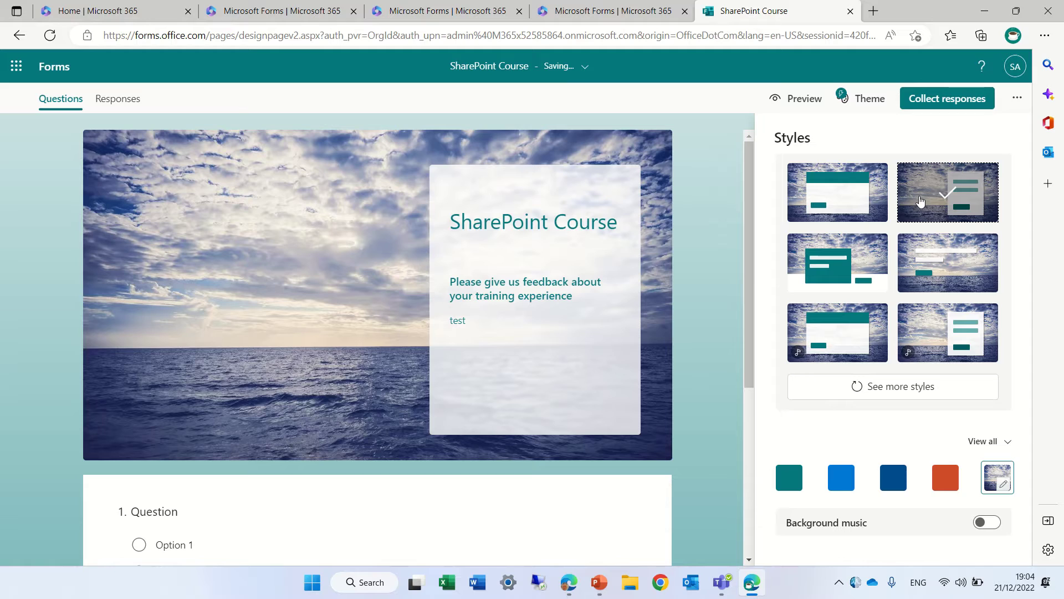
pyautogui.click(850, 245)
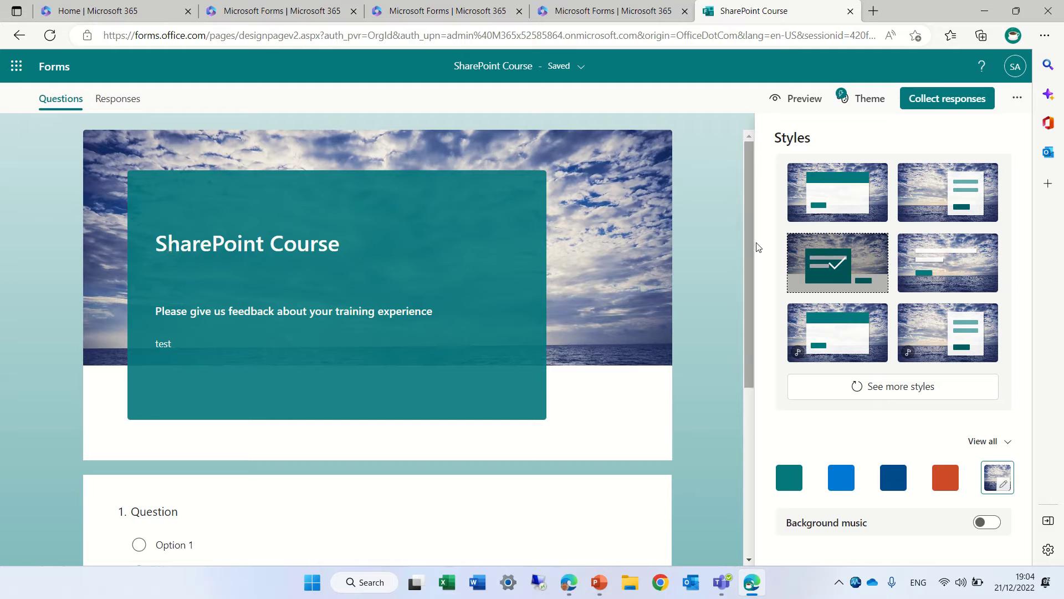
pyautogui.click(981, 266)
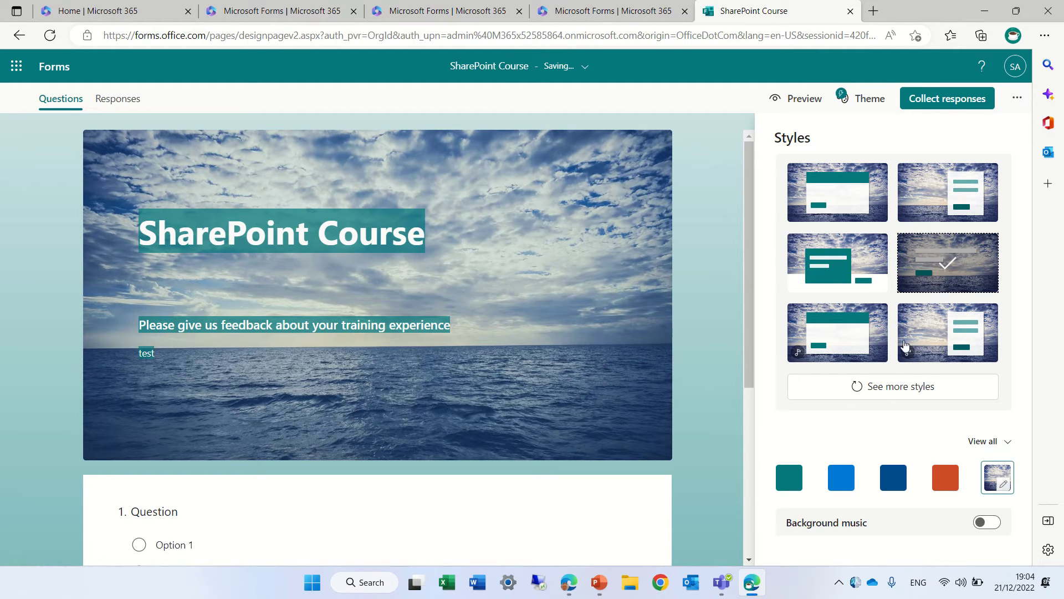
pyautogui.click(875, 354)
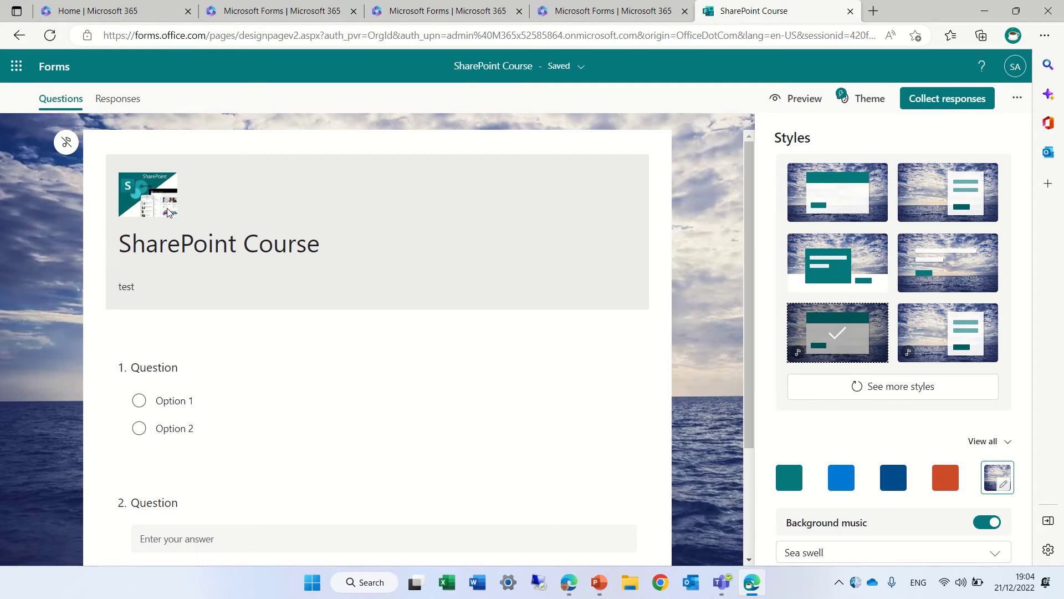
pyautogui.click(931, 318)
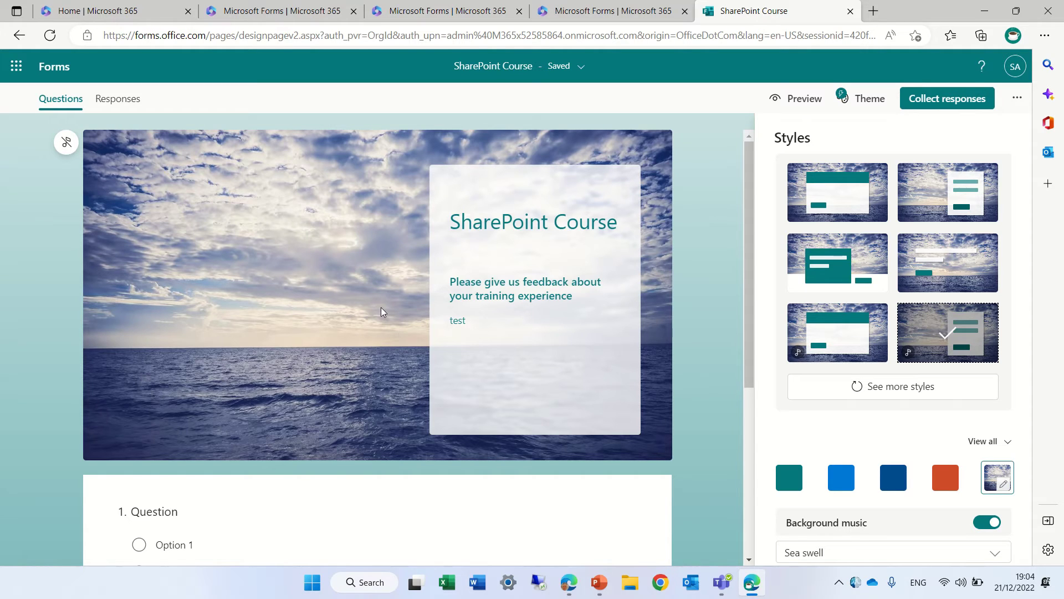
# Load more preset styles and apply the sketched business-charts style
pyautogui.click(840, 328)
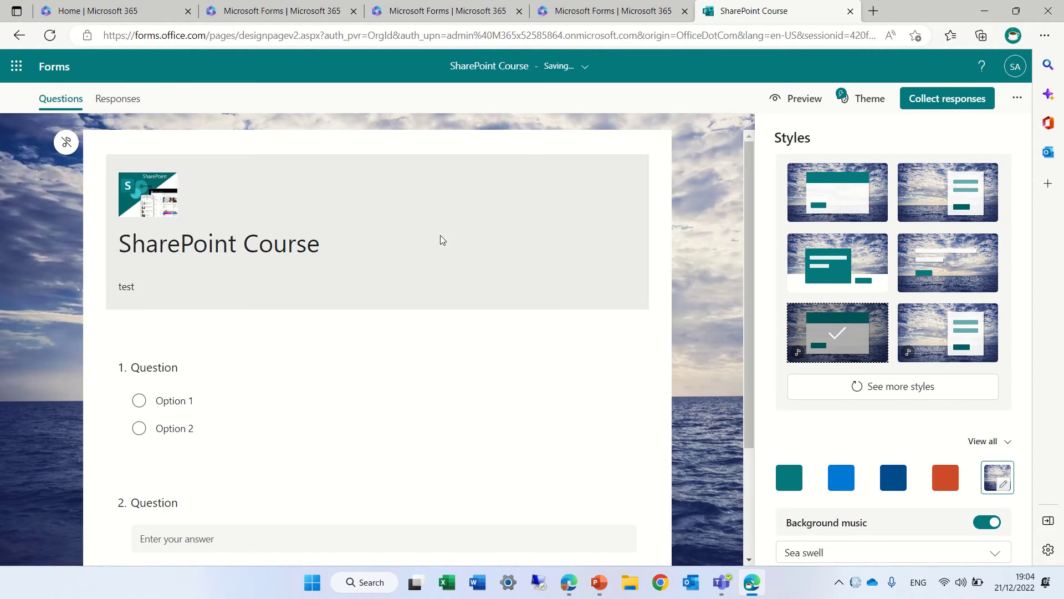
pyautogui.click(876, 387)
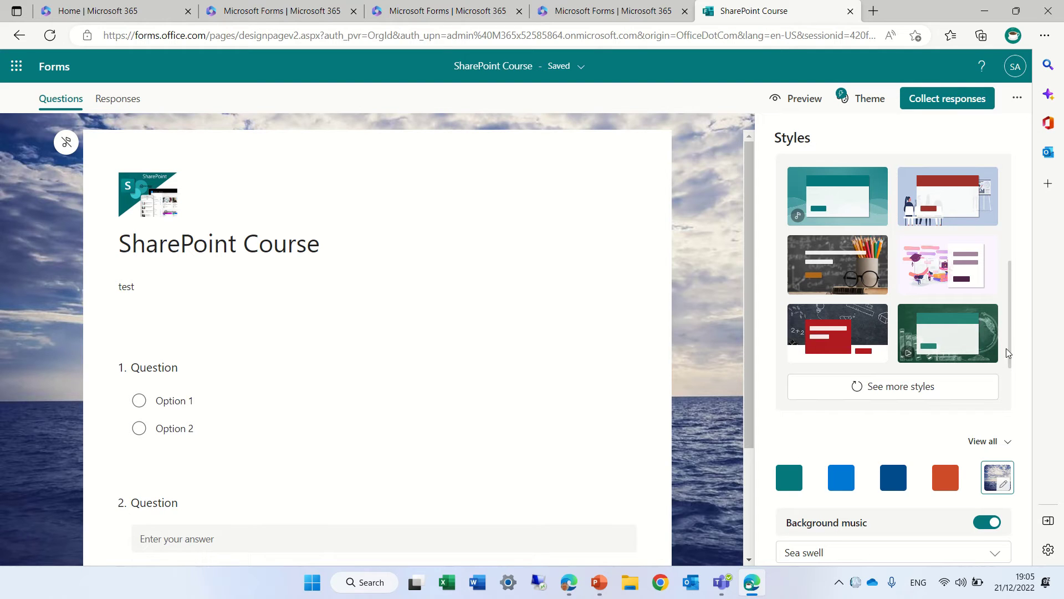
pyautogui.click(964, 382)
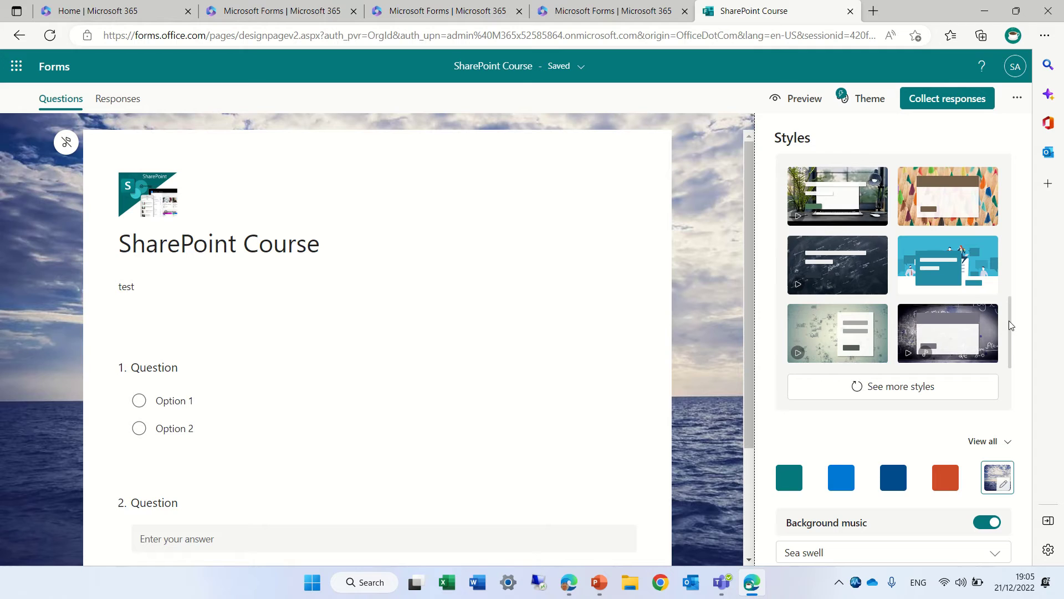
pyautogui.click(853, 327)
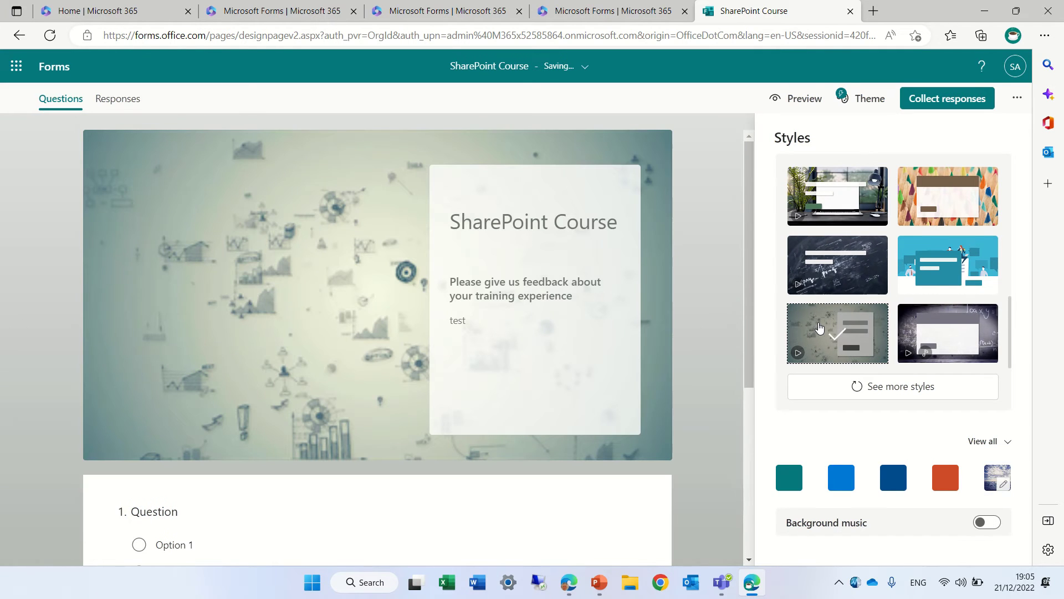
# Preview the restyled form, start it to view the questions, then return to editing
pyautogui.click(777, 94)
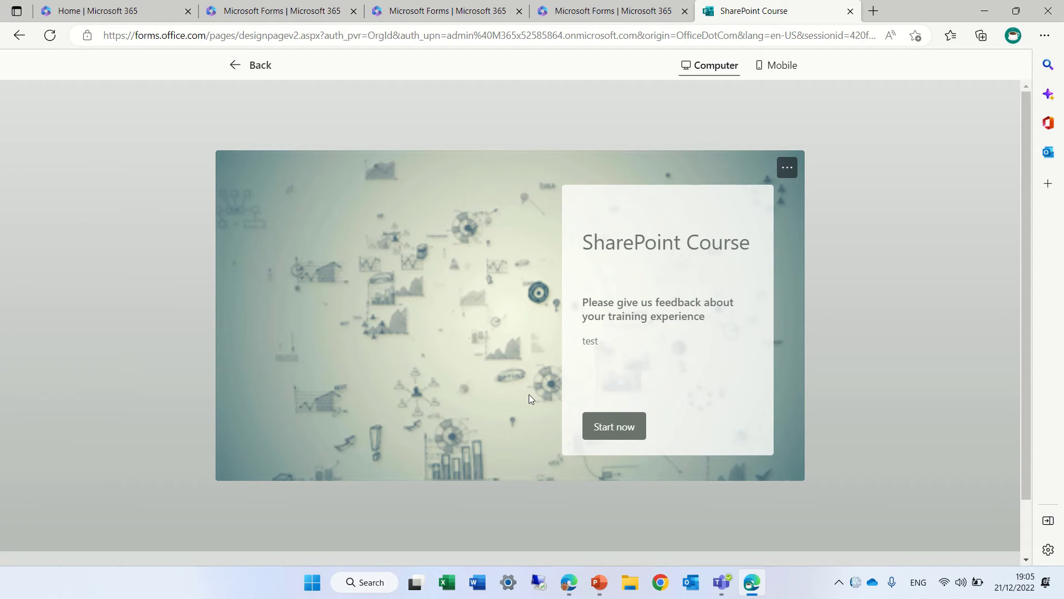
pyautogui.click(621, 436)
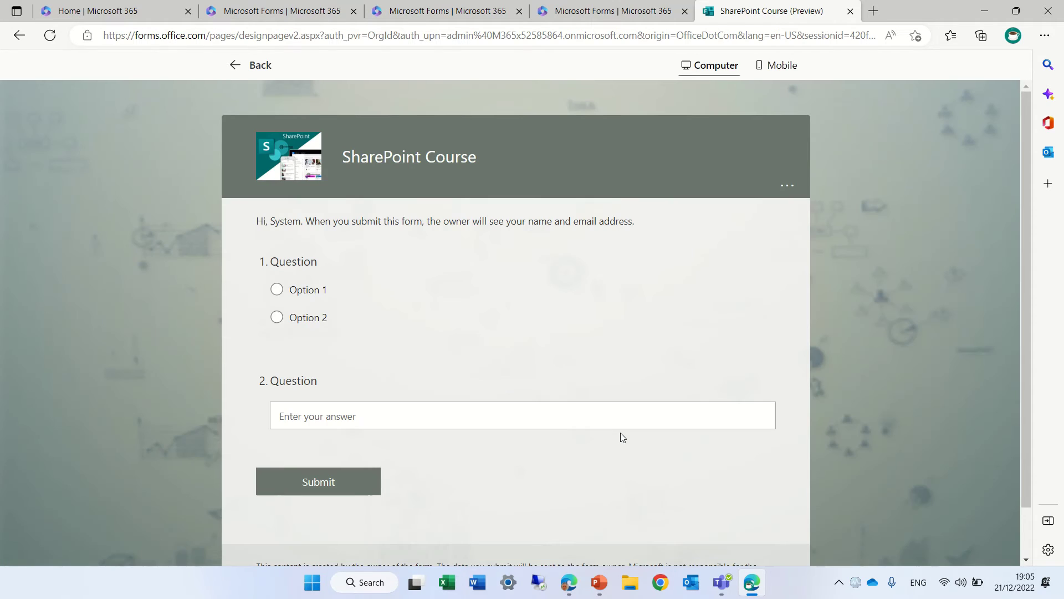
pyautogui.click(240, 65)
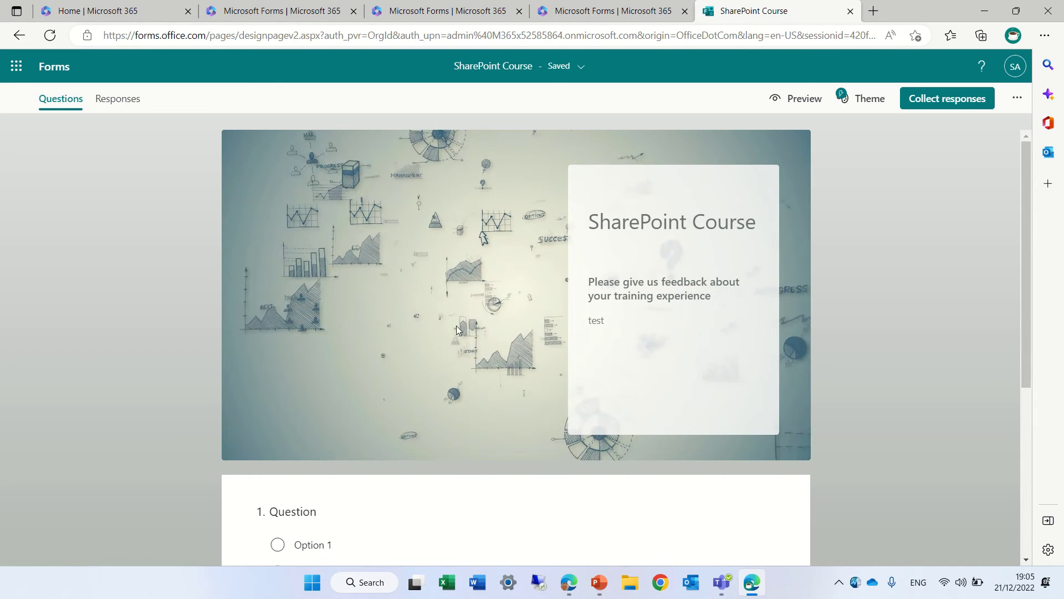
# Try the pink graduation illustration style and check it in preview
pyautogui.click(870, 104)
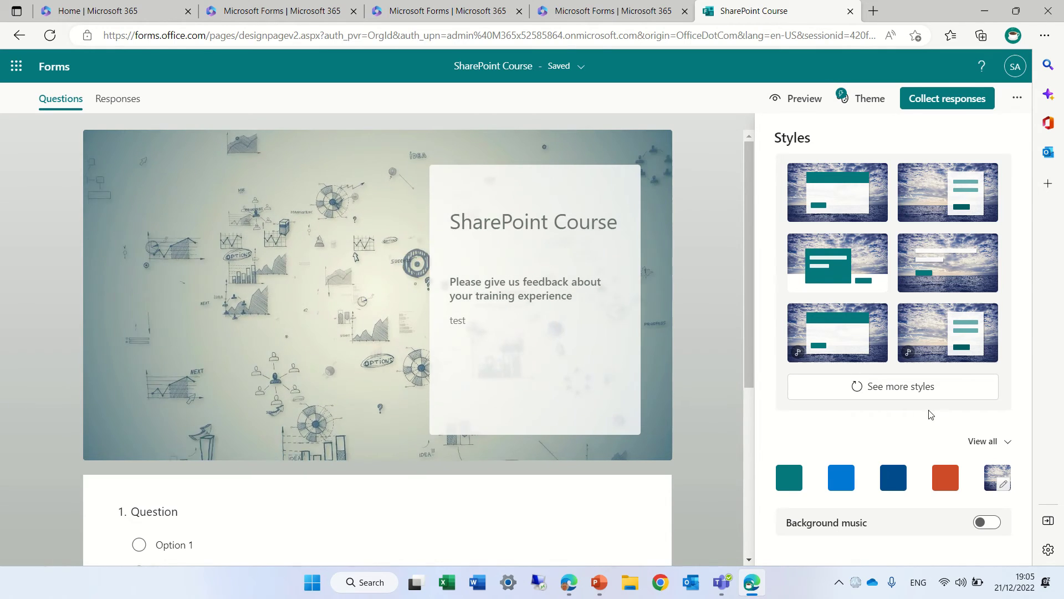
pyautogui.click(921, 387)
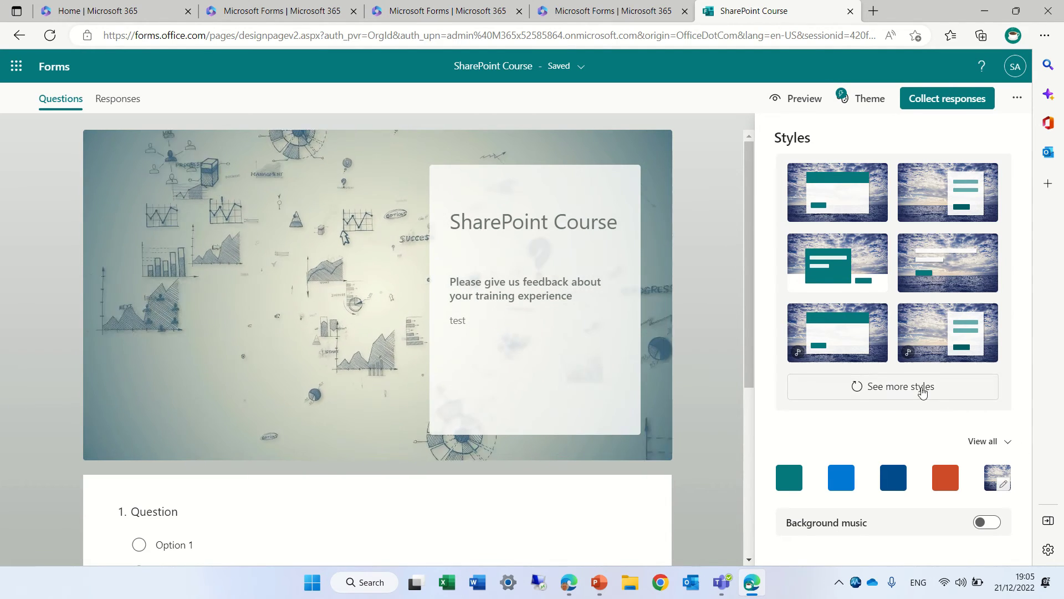
pyautogui.click(944, 266)
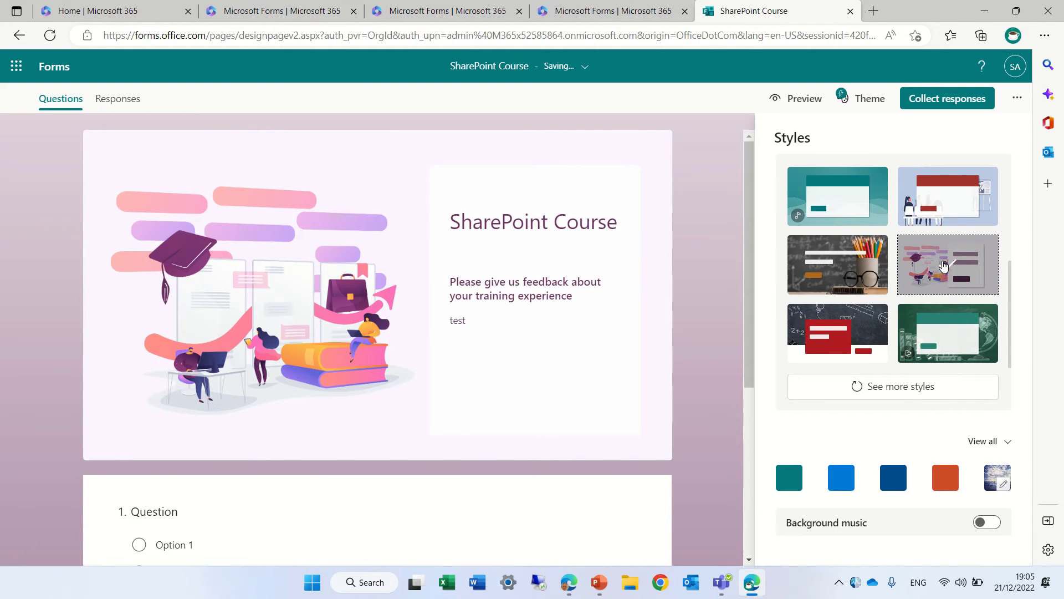
pyautogui.click(802, 98)
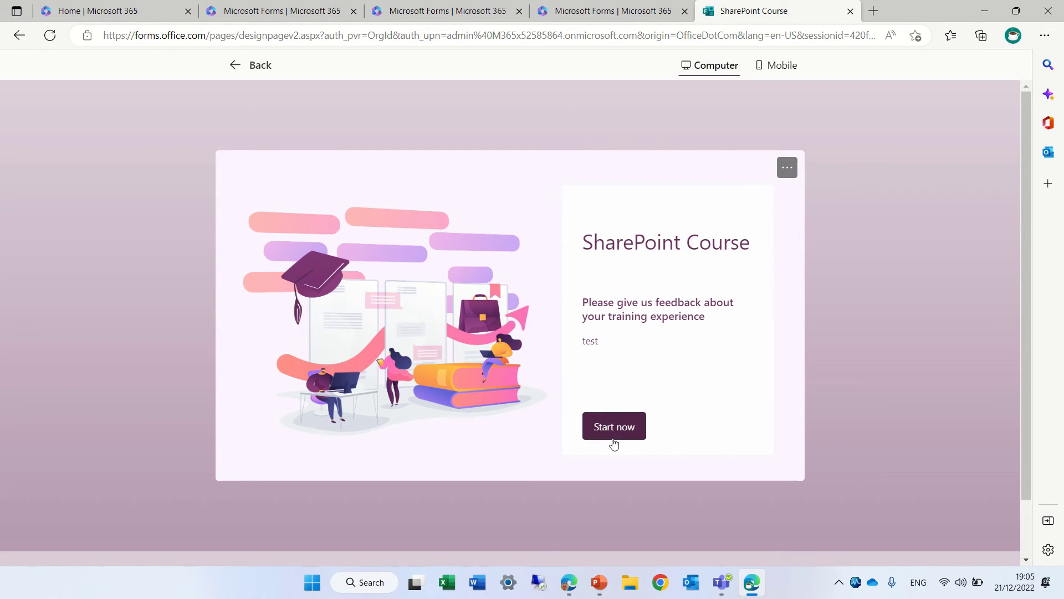
pyautogui.click(252, 67)
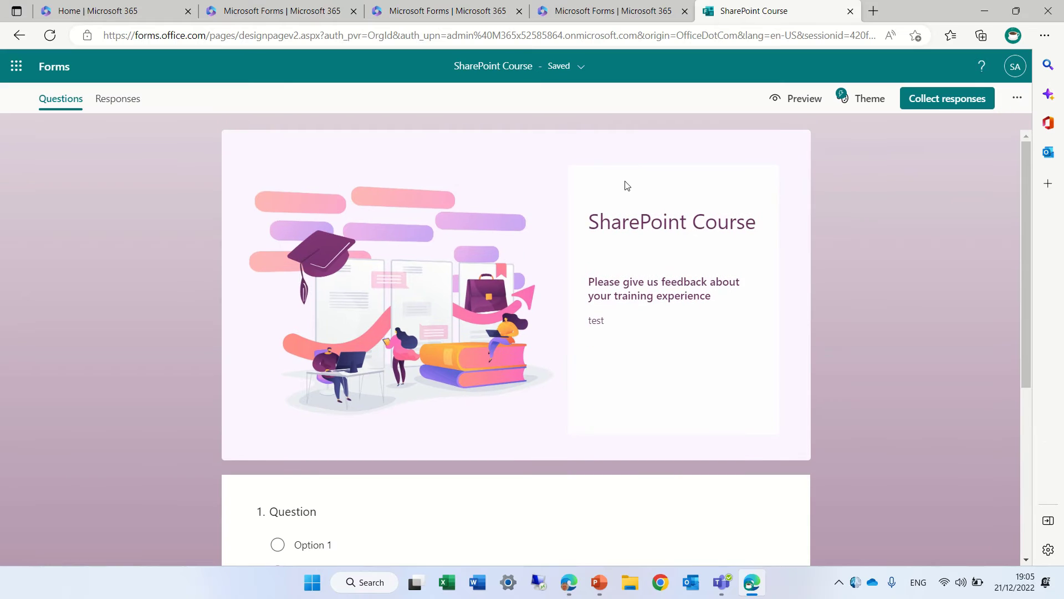
# Reapply the custom sea-photo theme and bring up its customization settings
pyautogui.click(874, 107)
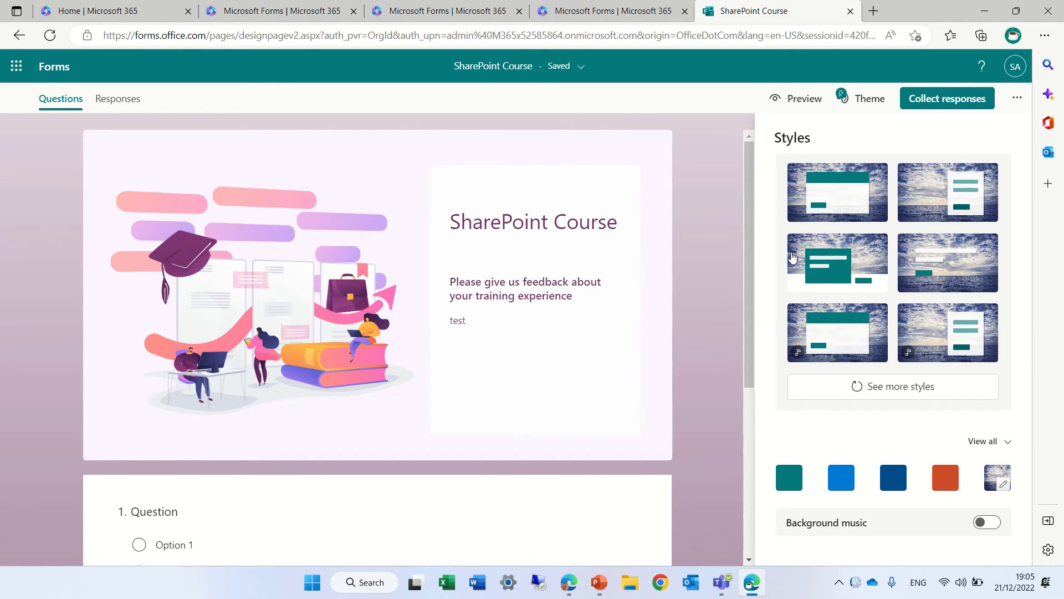
pyautogui.moveTo(744, 230); pyautogui.dragTo(747, 297)
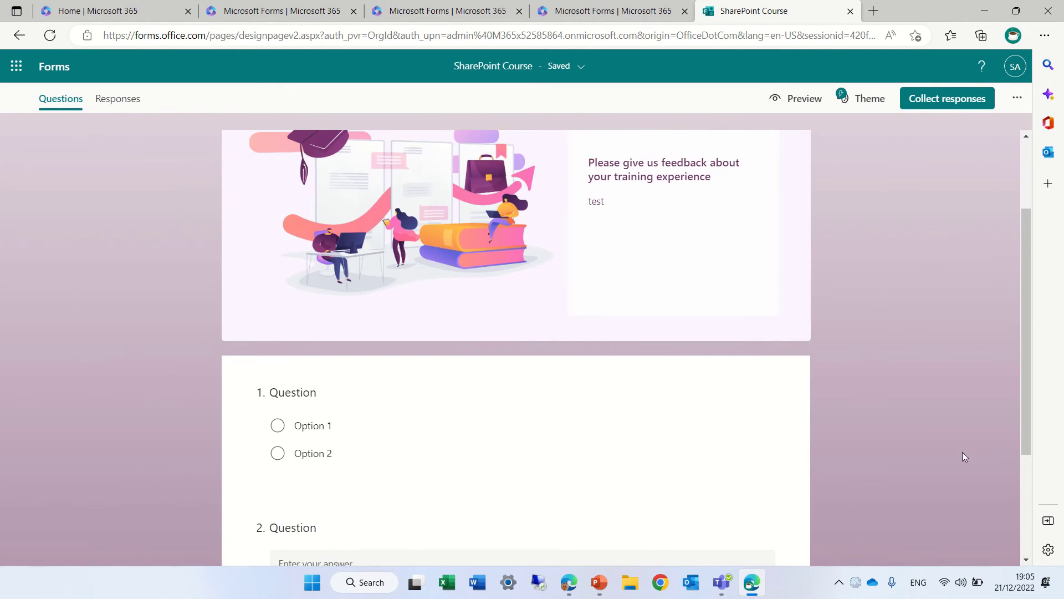
pyautogui.click(857, 98)
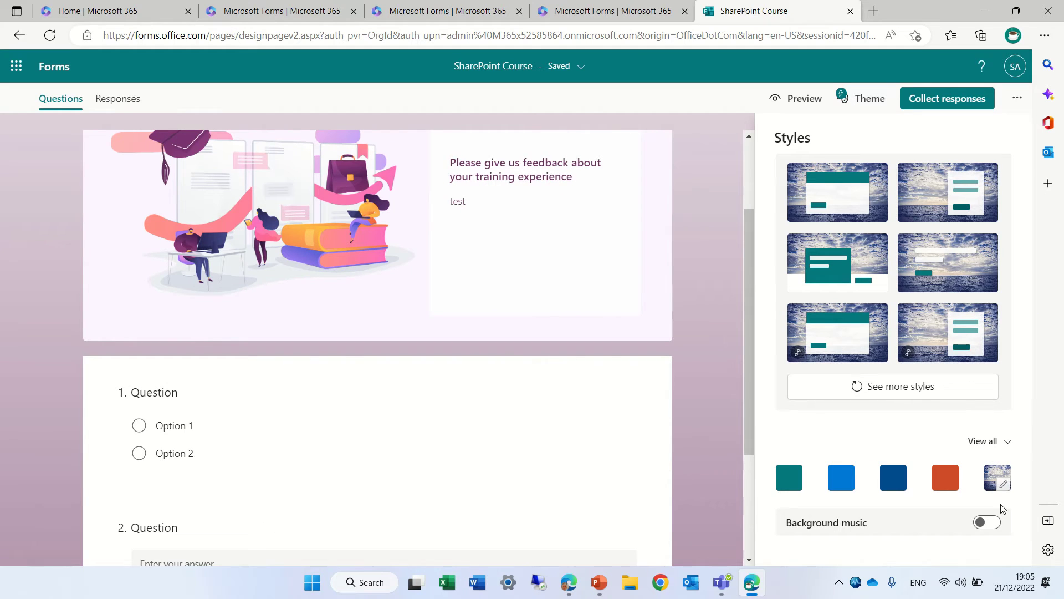
pyautogui.click(900, 384)
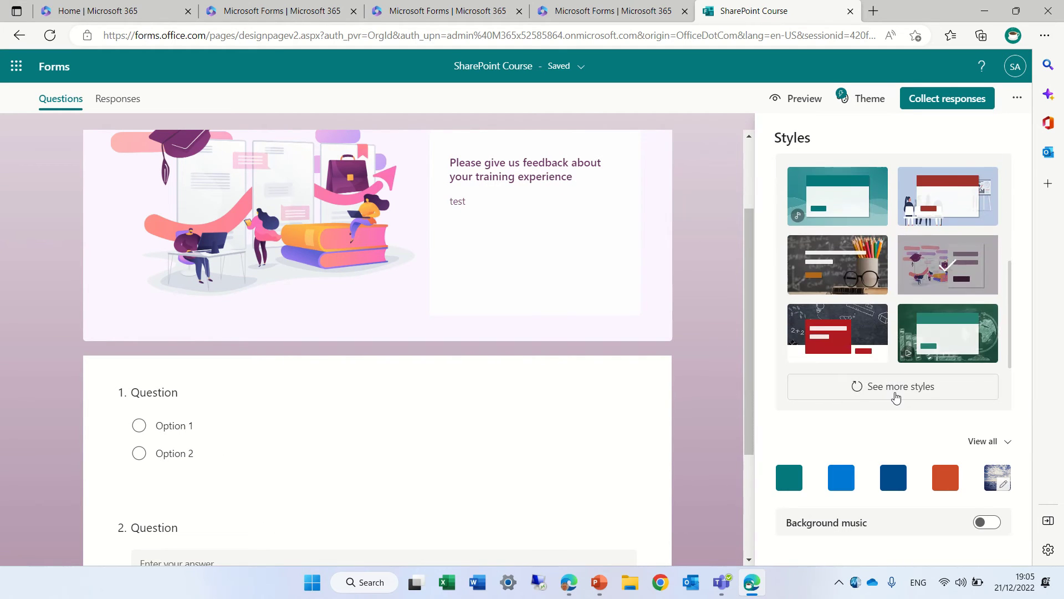
pyautogui.click(993, 486)
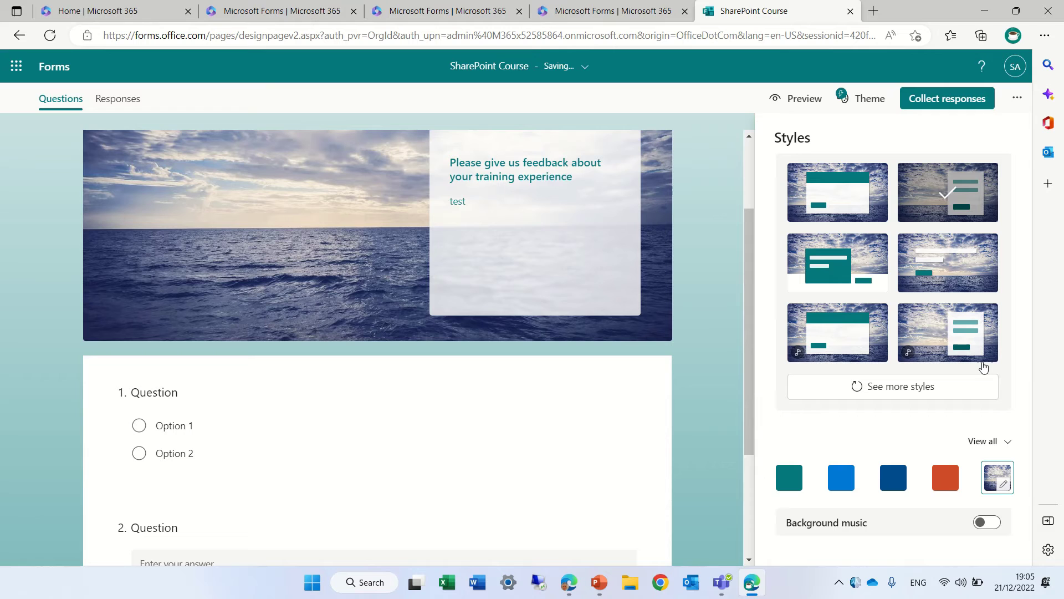
pyautogui.click(1002, 481)
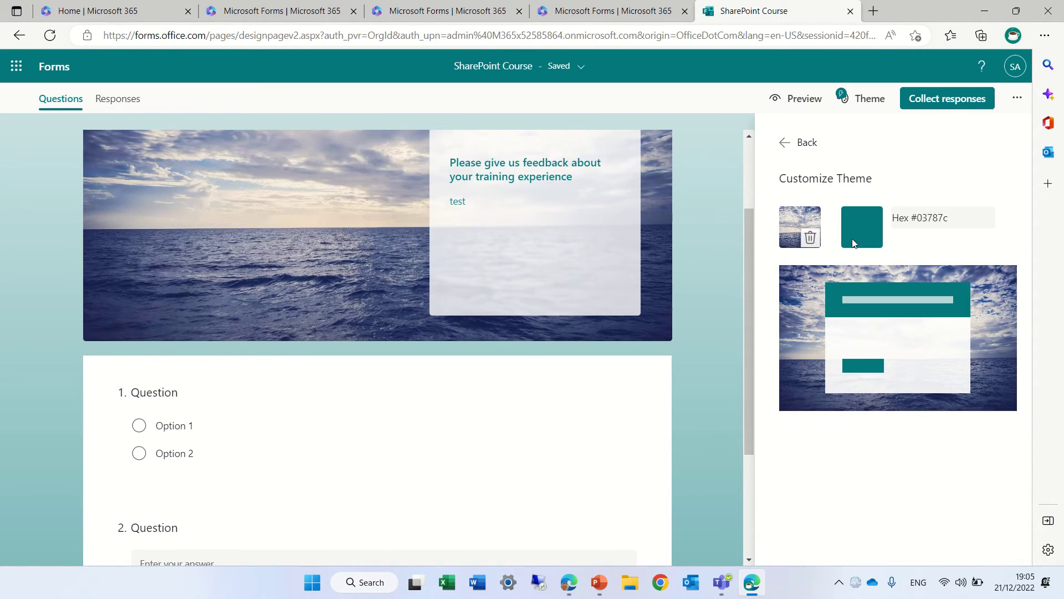
# Delete the sea photo, apply the dark chalkboard-equations style, and preview the SharePoint Course form
pyautogui.click(808, 239)
pyautogui.click(788, 145)
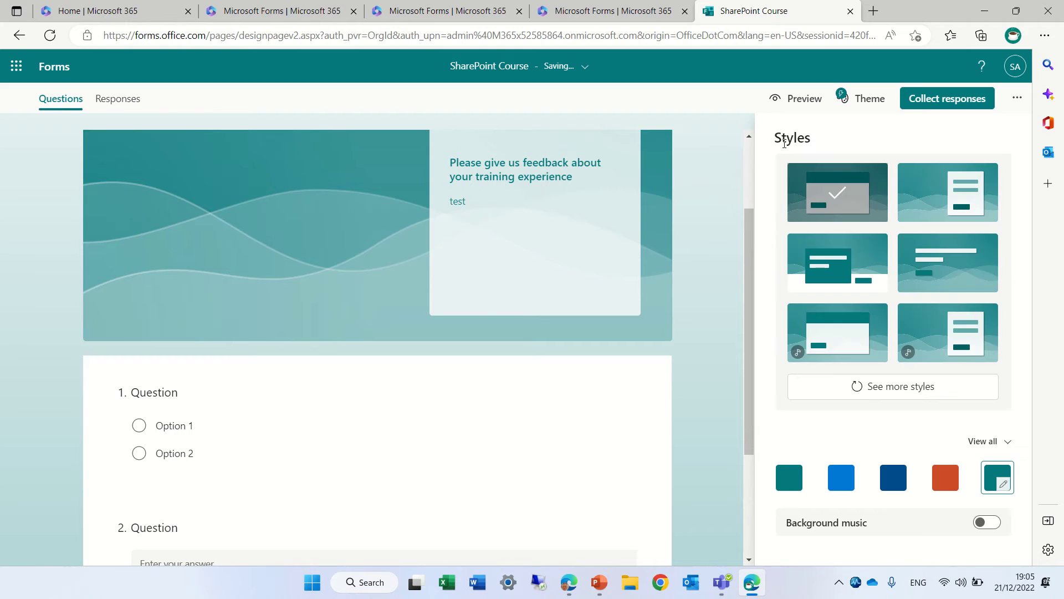
pyautogui.click(898, 383)
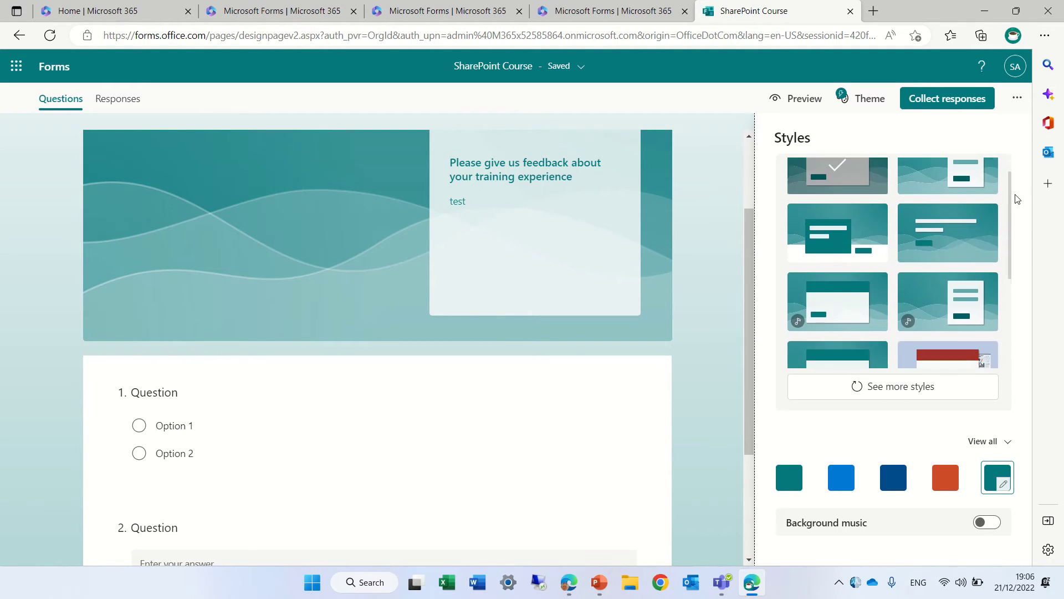
pyautogui.click(908, 392)
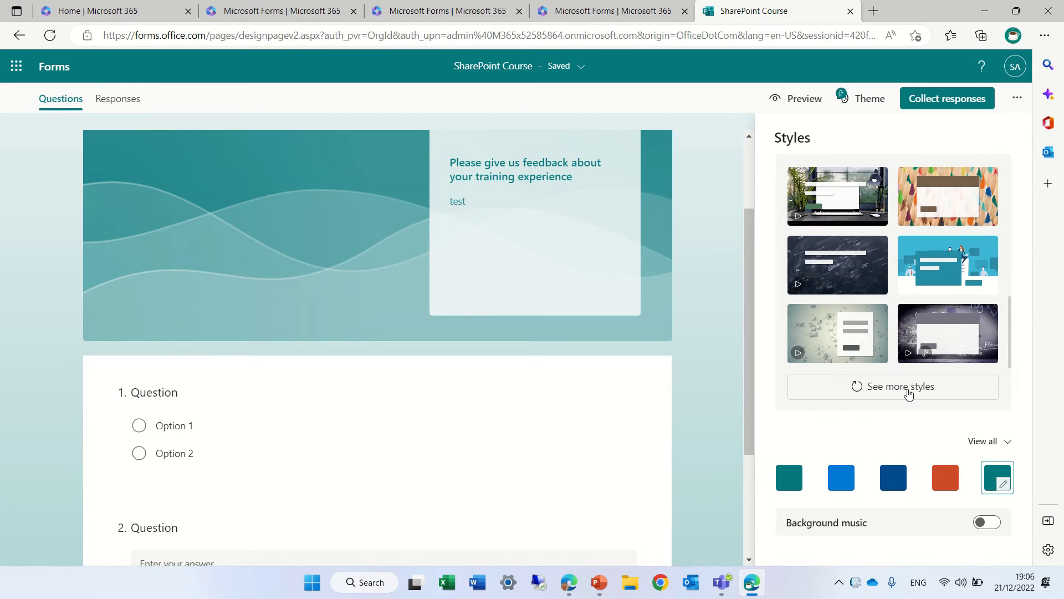
pyautogui.click(853, 280)
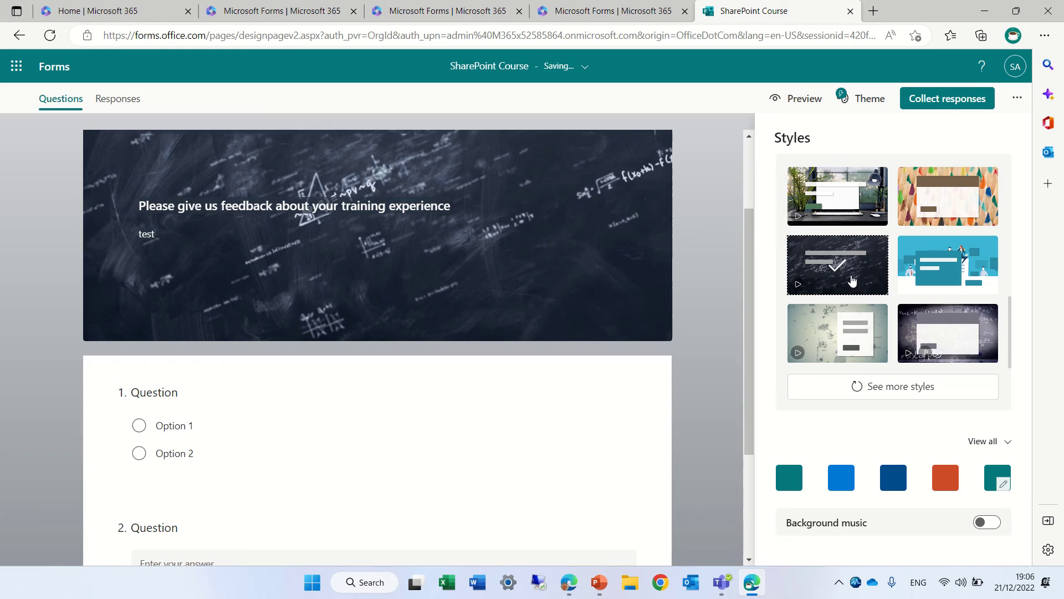
pyautogui.click(800, 100)
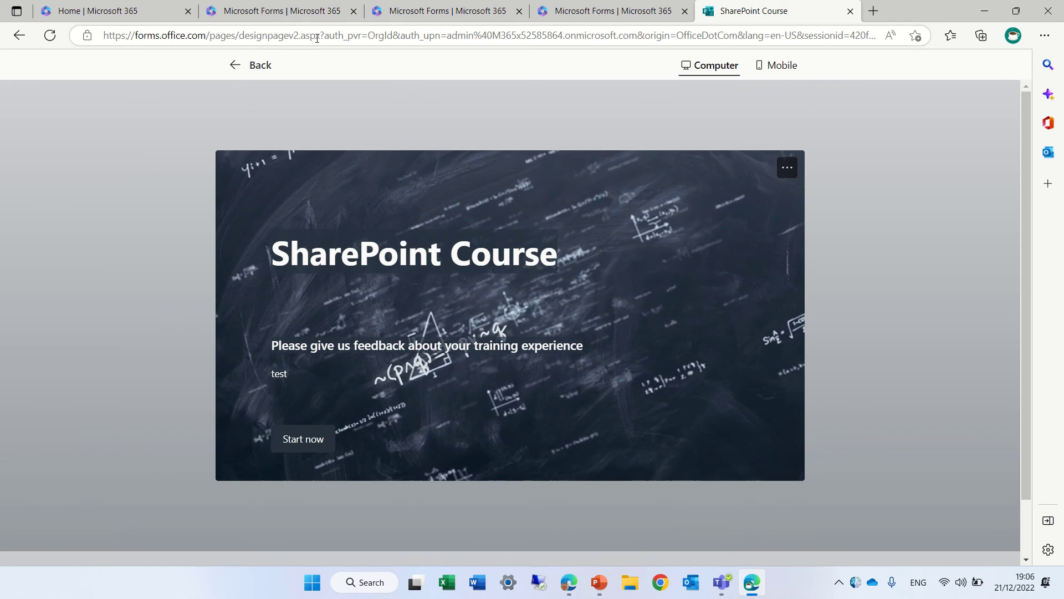
# Exit the preview and load two extra pages of preset styles in the Theme pane
pyautogui.click(252, 65)
pyautogui.click(860, 99)
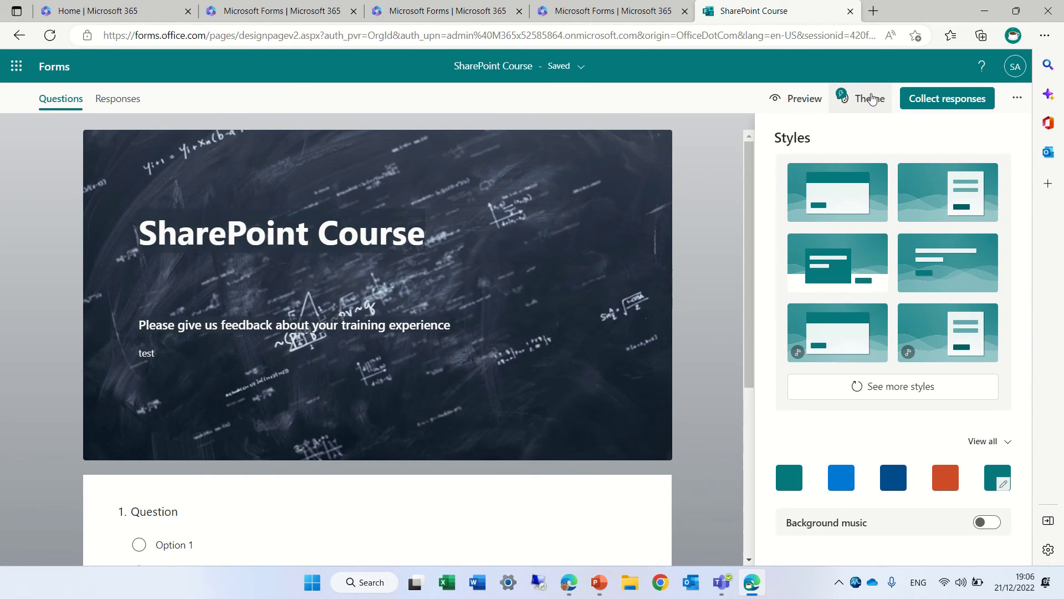
pyautogui.click(941, 387)
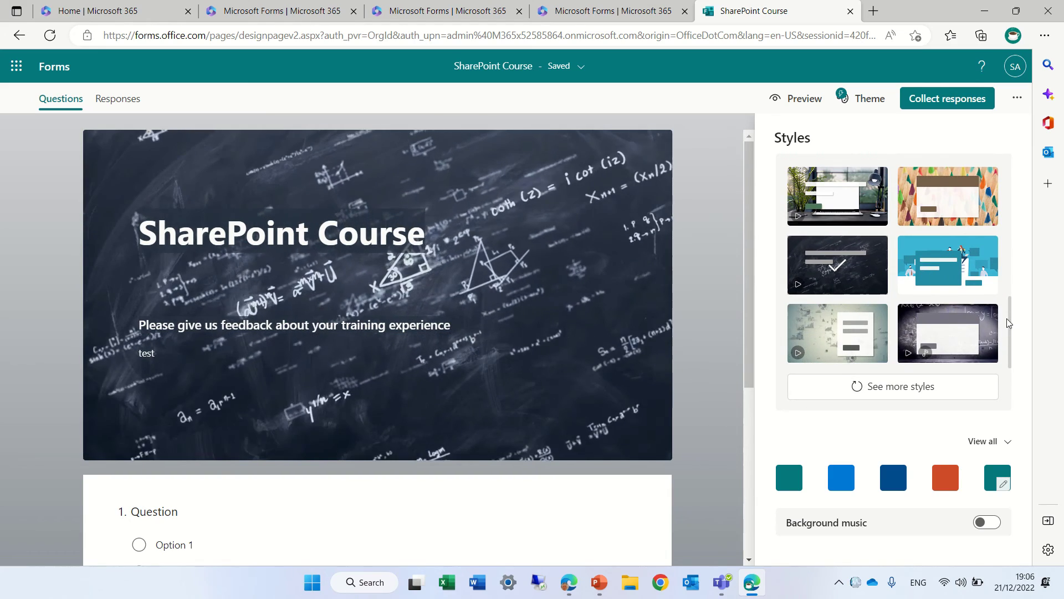
pyautogui.click(935, 386)
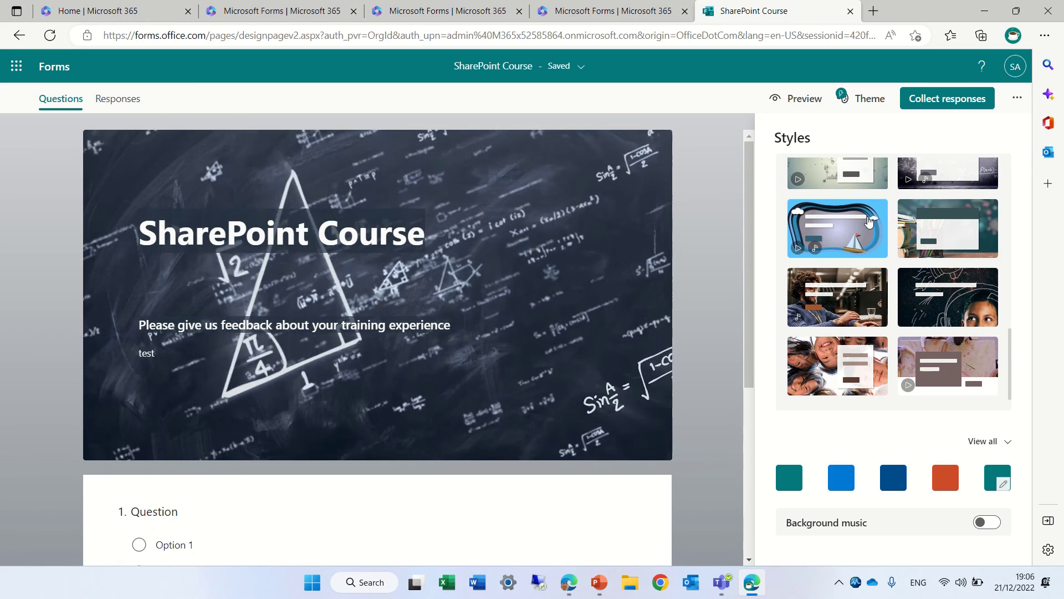
# Replace the 'SharePoint Course' title with 'food'
pyautogui.click(346, 240)
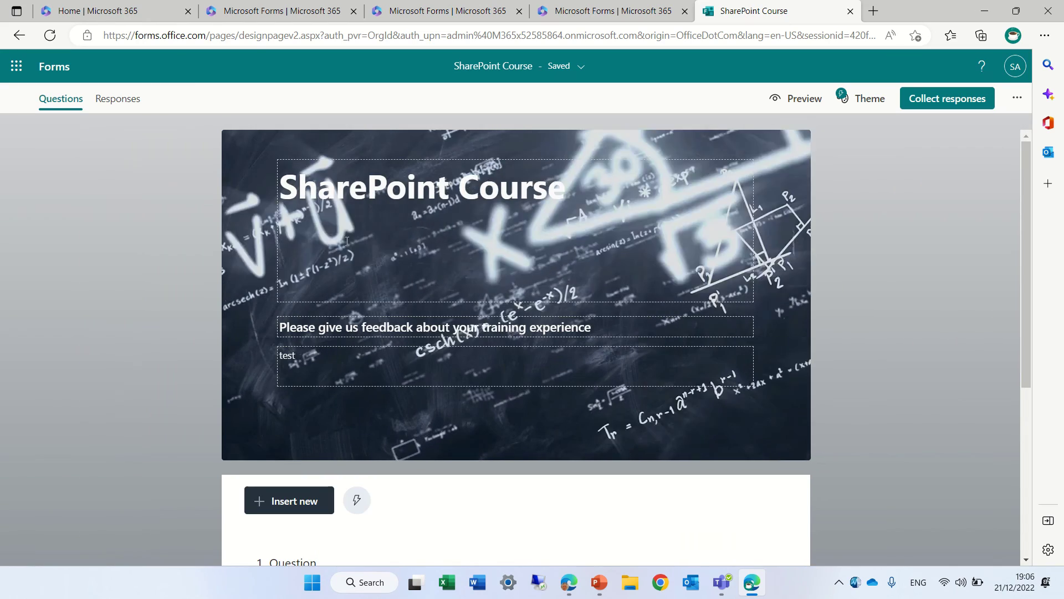
pyautogui.moveTo(571, 191); pyautogui.dragTo(256, 158)
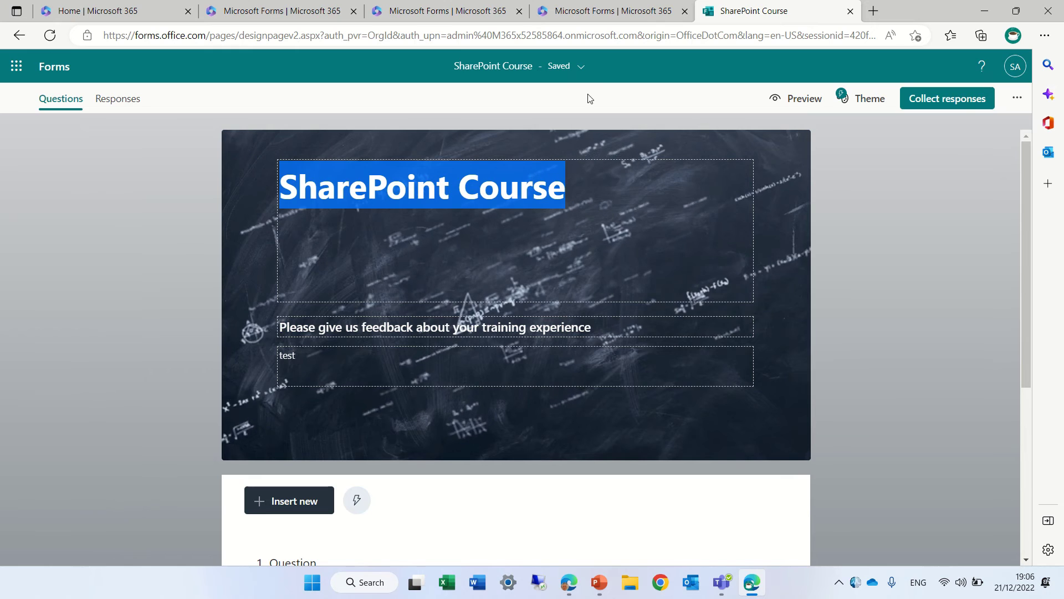
pyautogui.write('food')
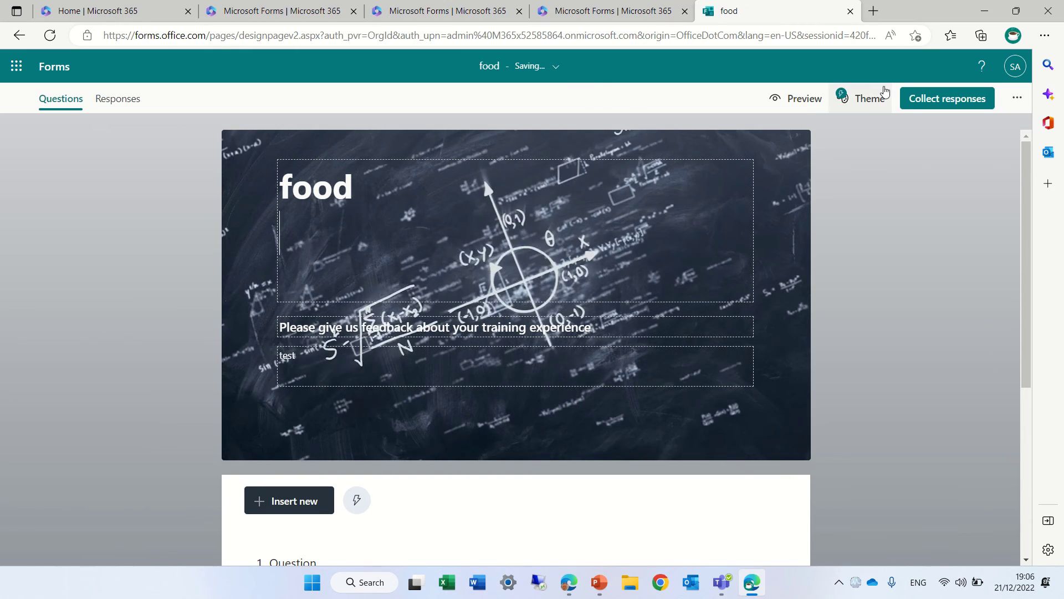
# Try the pizza and burger photo style, then apply the falling wheat-grain video style
pyautogui.click(842, 99)
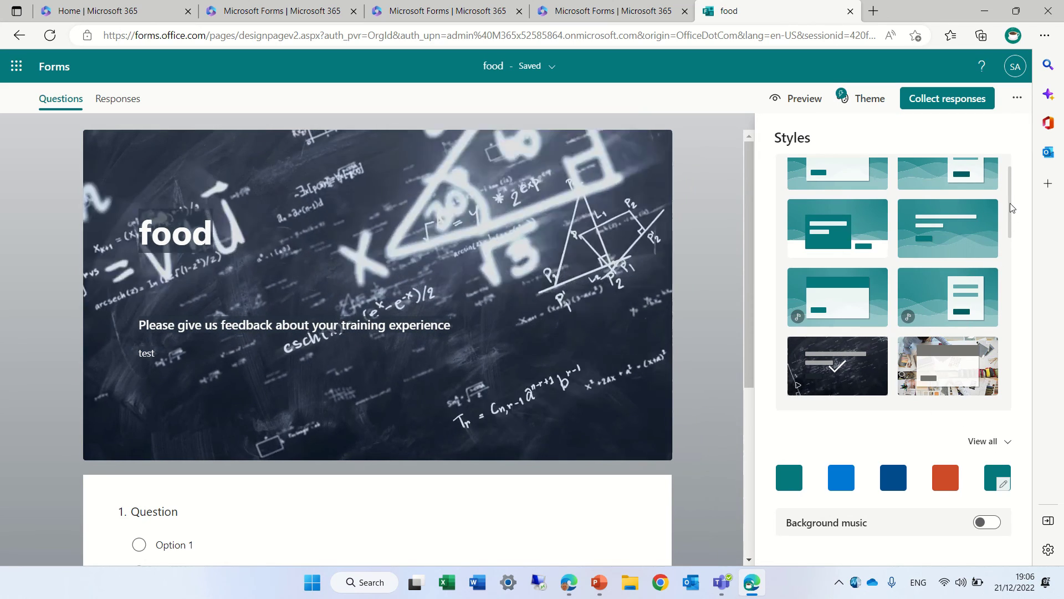
pyautogui.scroll(-10, 1007, 264)
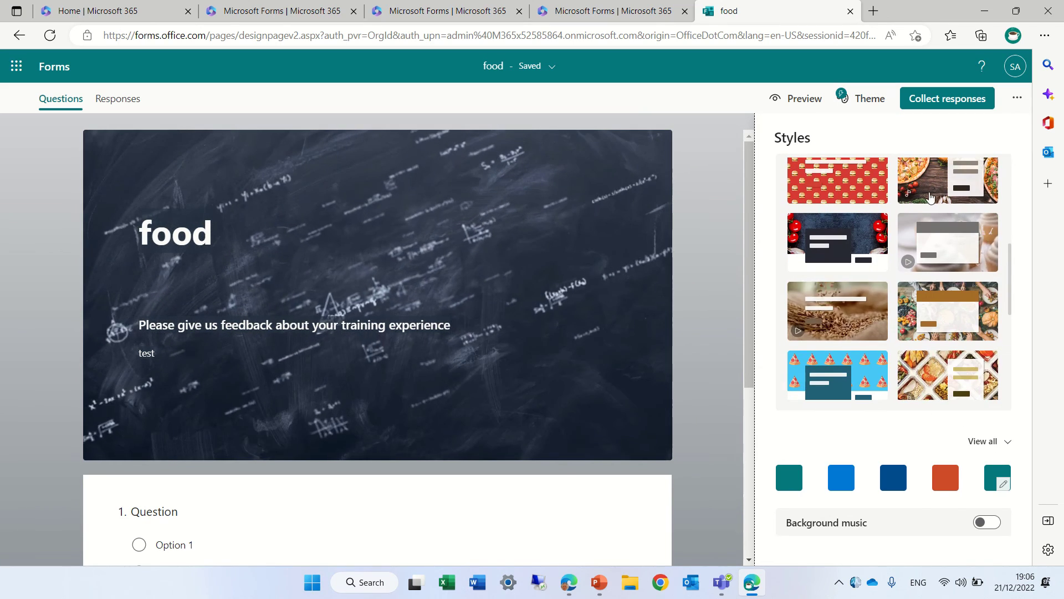
pyautogui.click(926, 194)
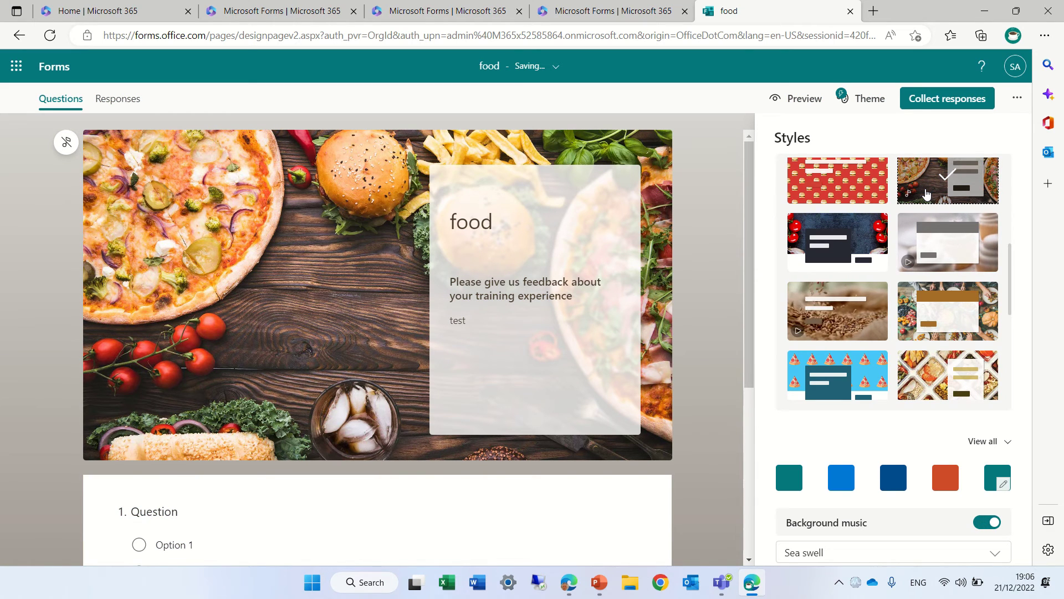
pyautogui.click(851, 340)
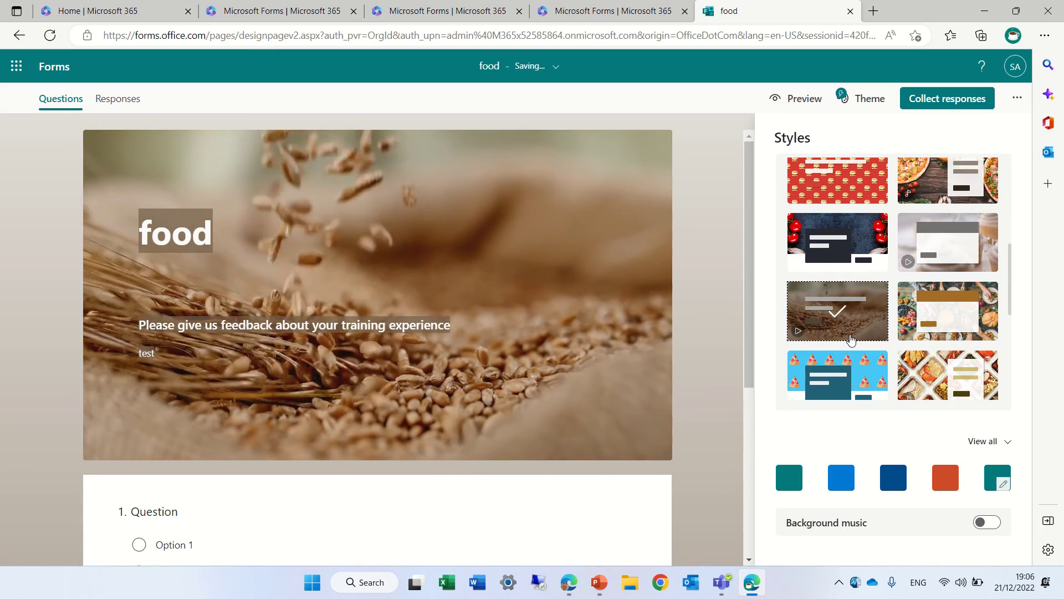
pyautogui.moveTo(1008, 279); pyautogui.dragTo(1008, 337)
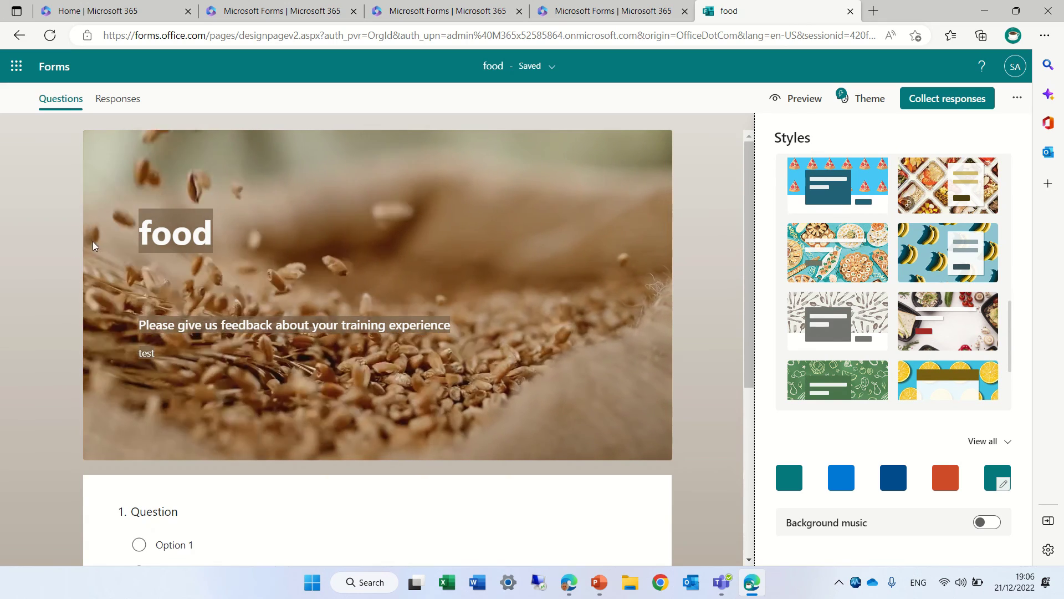
# Change the form title from 'food' to 'health'
pyautogui.click(241, 225)
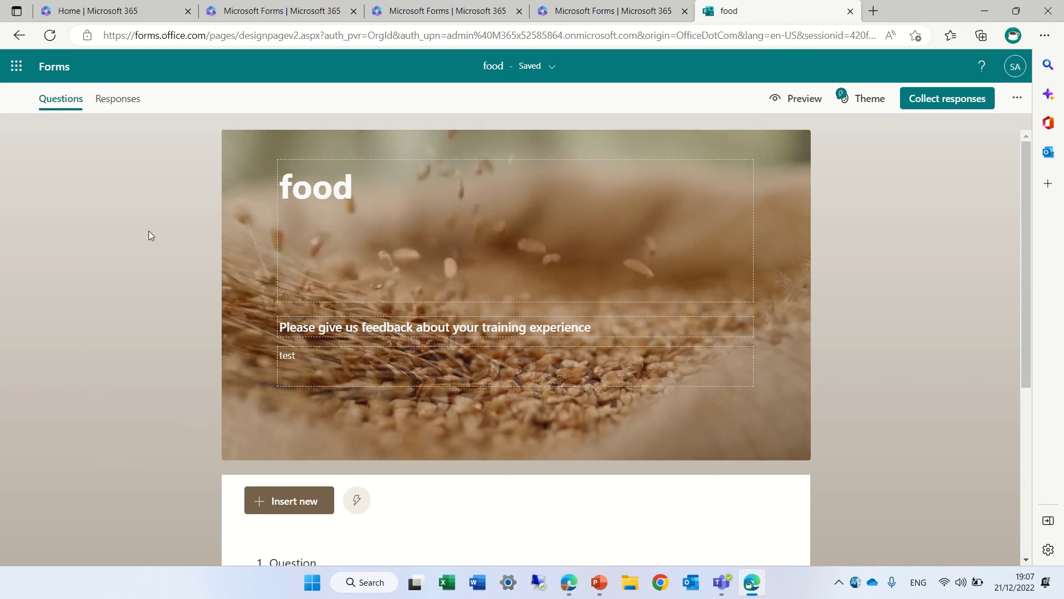
pyautogui.moveTo(355, 189); pyautogui.dragTo(243, 189)
pyautogui.write('g')
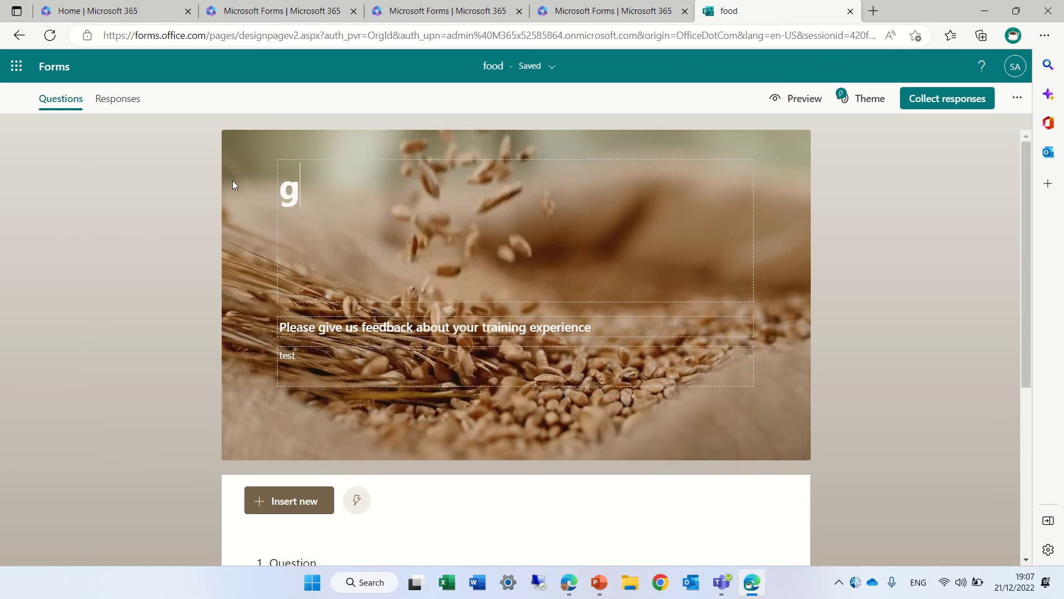
pyautogui.press('BackSpace')
pyautogui.write('health')
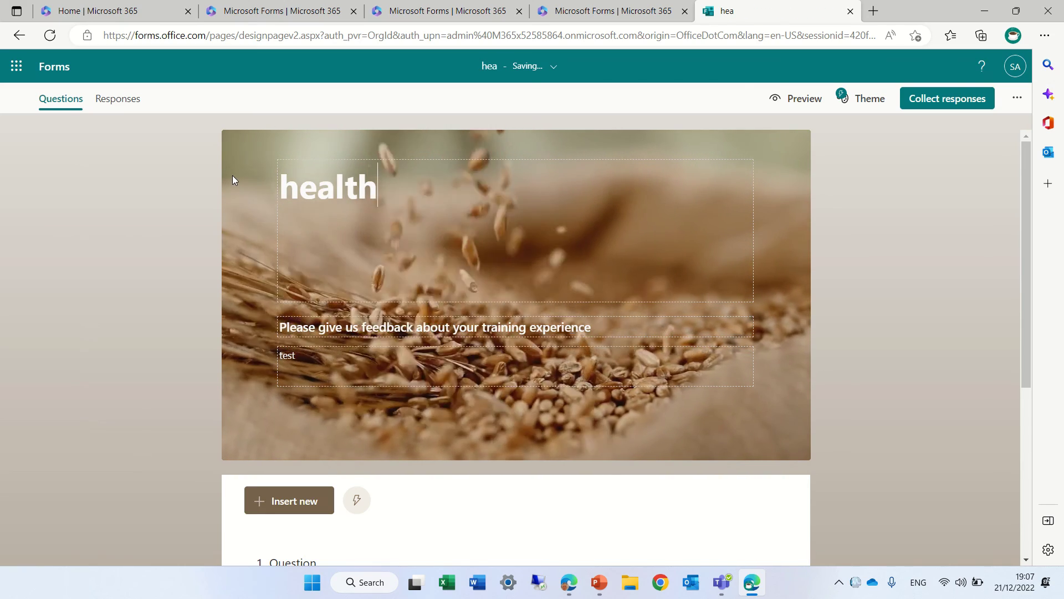
pyautogui.press('Return')
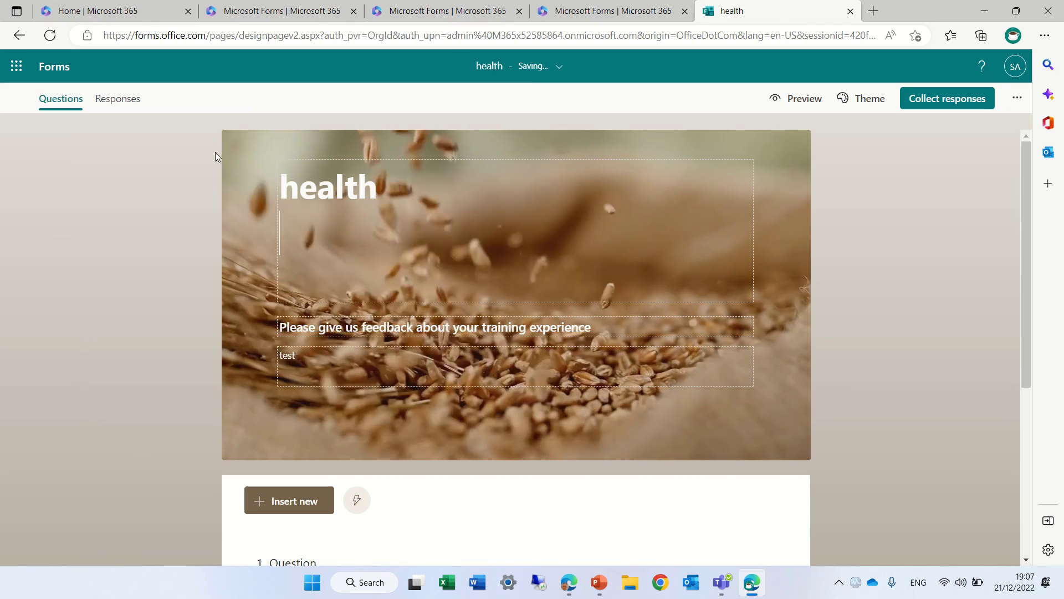
# Reapply the wheat-grain video style to the health form
pyautogui.click(866, 108)
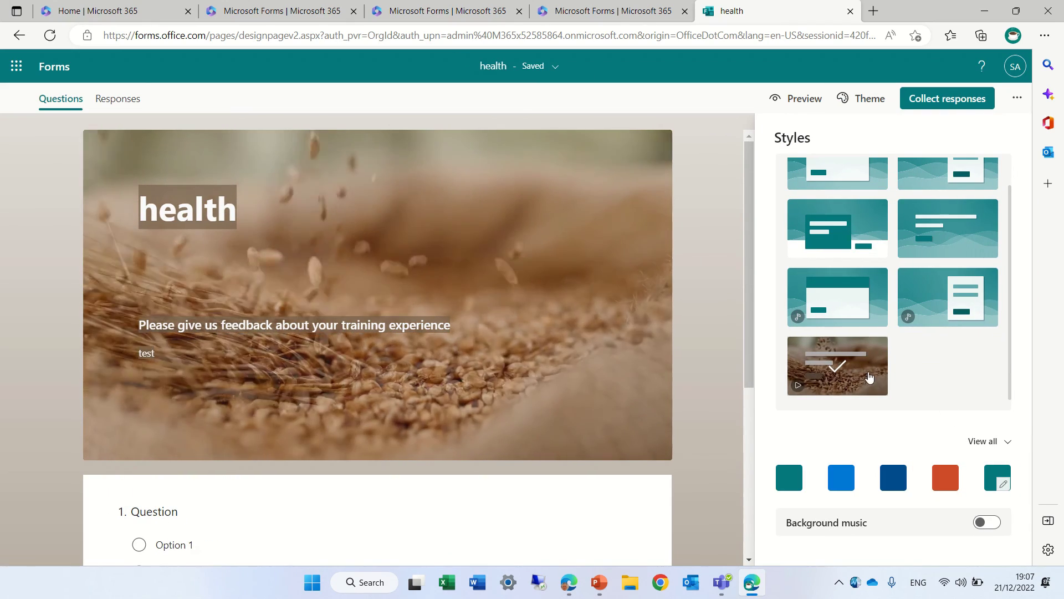
pyautogui.click(811, 373)
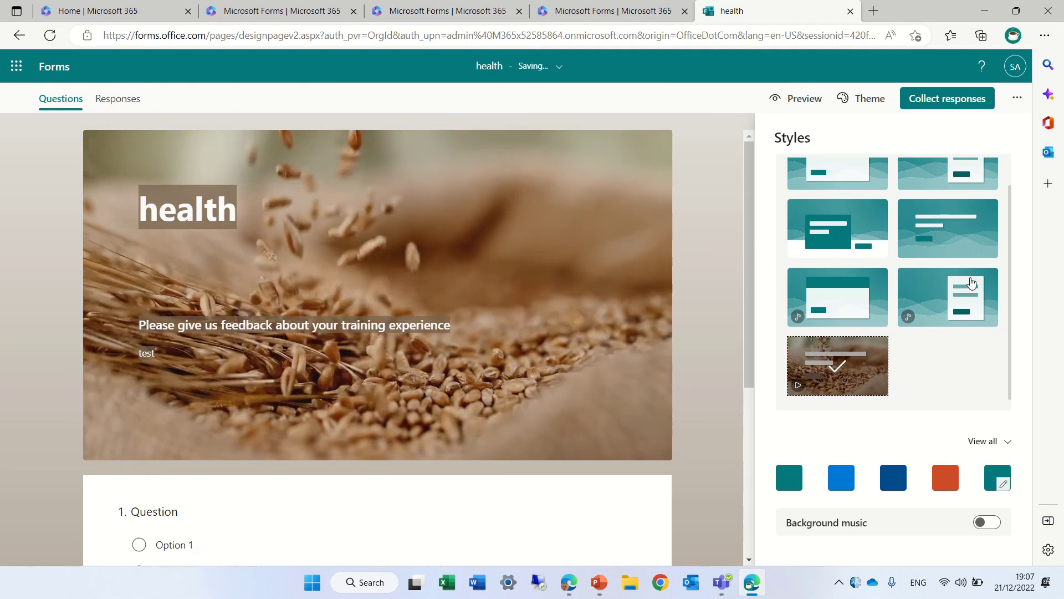
pyautogui.click(528, 220)
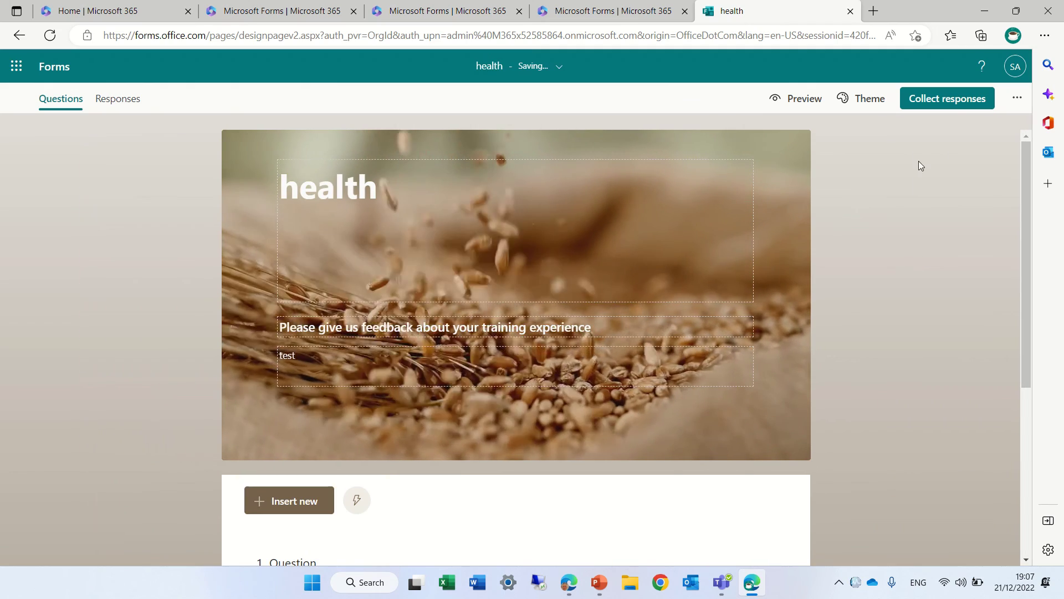
pyautogui.click(854, 99)
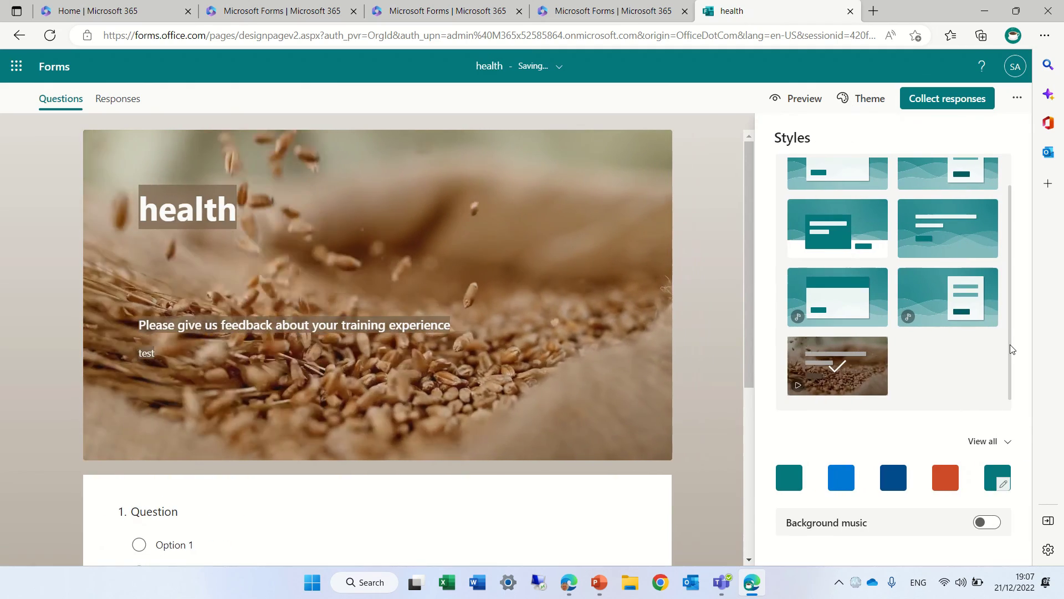
# Switch to the default teal colour, try several teal styles, then choose the plain white layout with logo
pyautogui.click(786, 486)
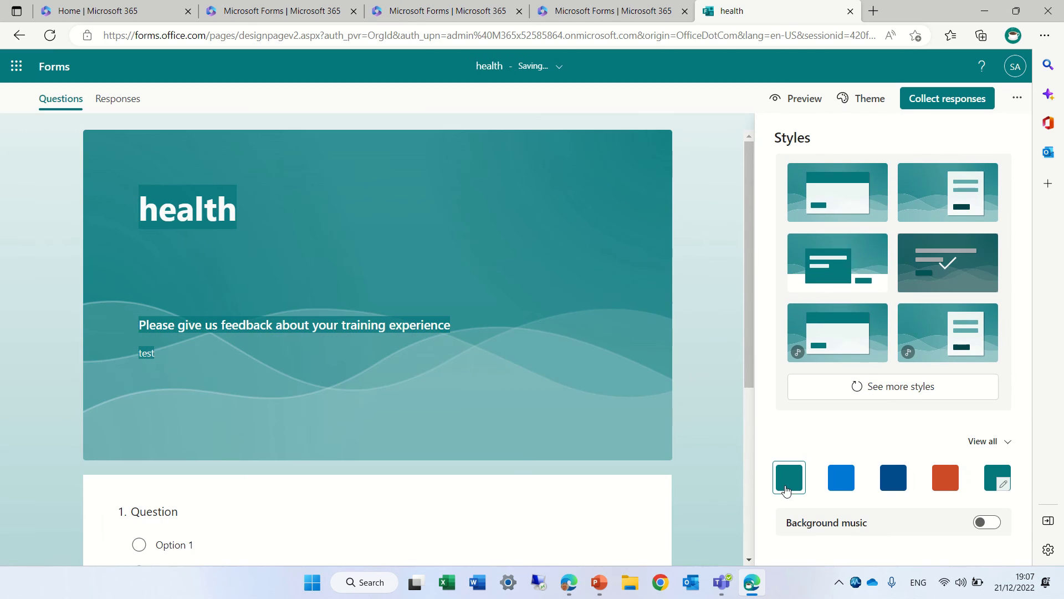
pyautogui.click(896, 391)
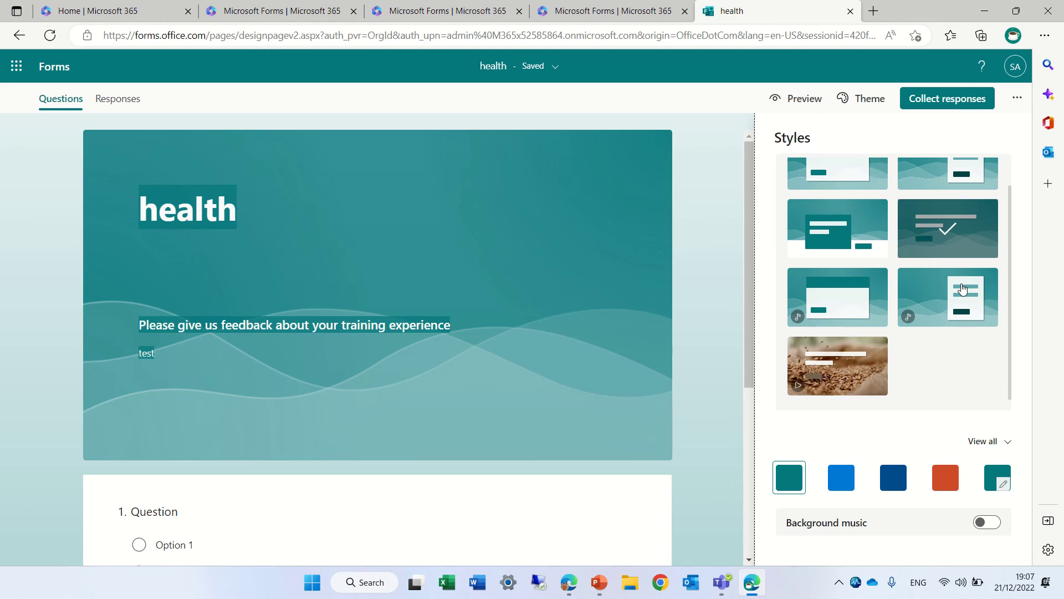
pyautogui.click(950, 291)
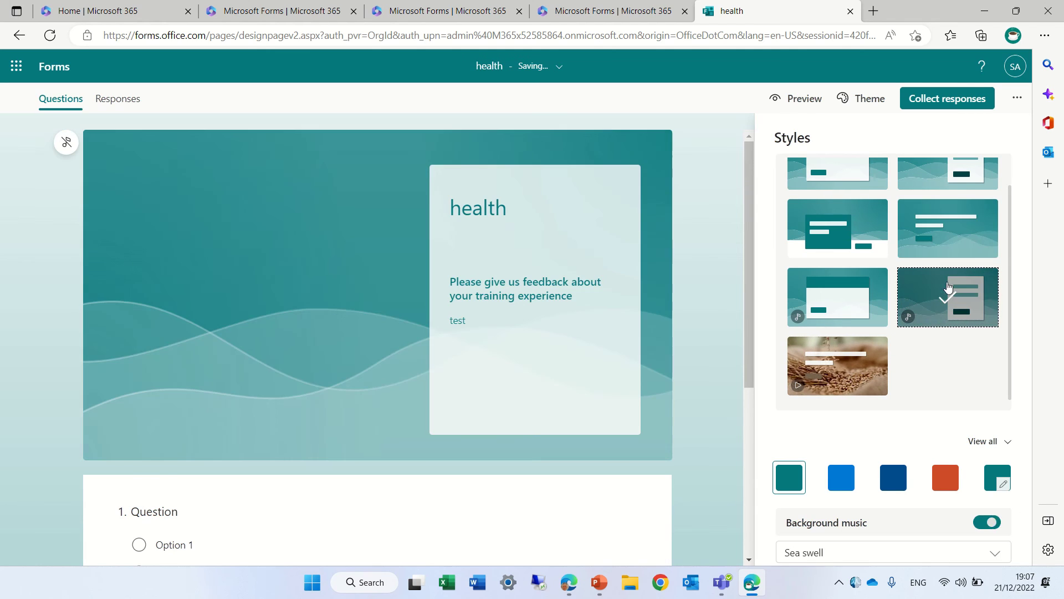
pyautogui.click(850, 294)
pyautogui.click(834, 227)
pyautogui.click(942, 173)
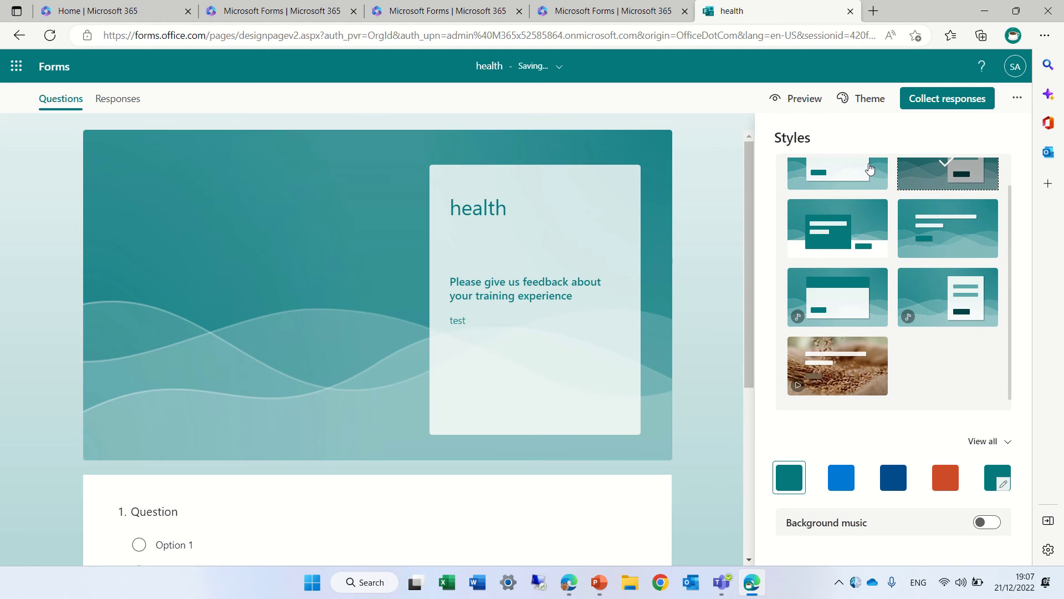
pyautogui.click(863, 179)
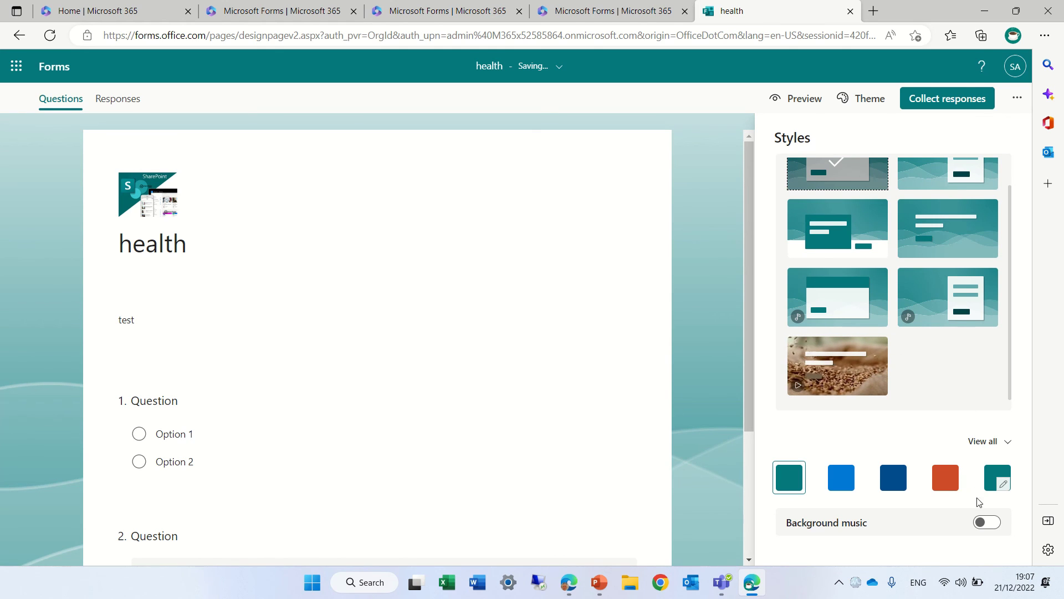
# Turn background music on and open the background music track dropdown
pyautogui.click(993, 529)
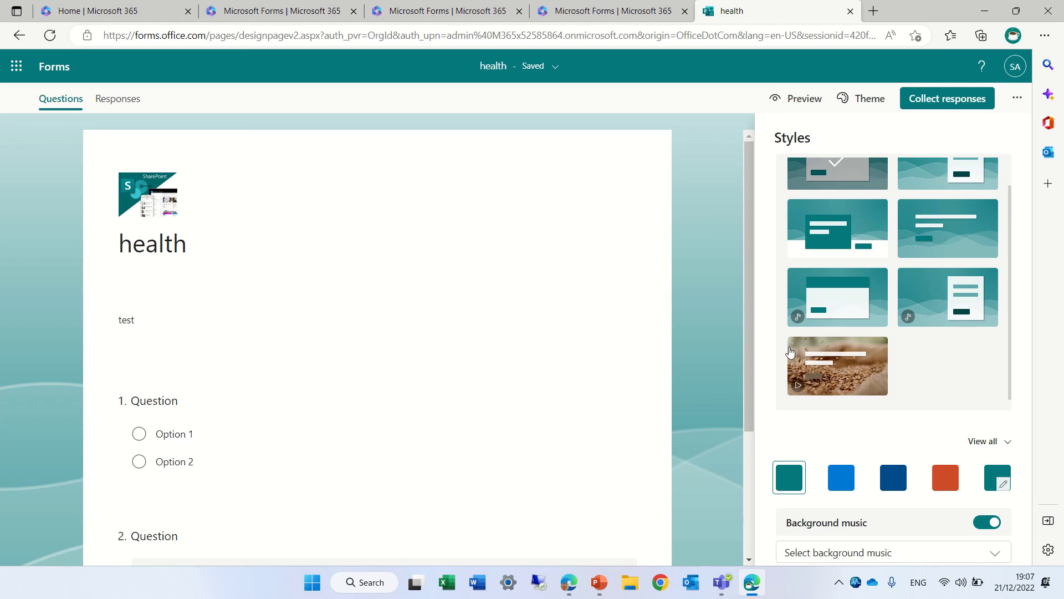
pyautogui.moveTo(748, 300); pyautogui.dragTo(747, 426)
pyautogui.click(748, 428)
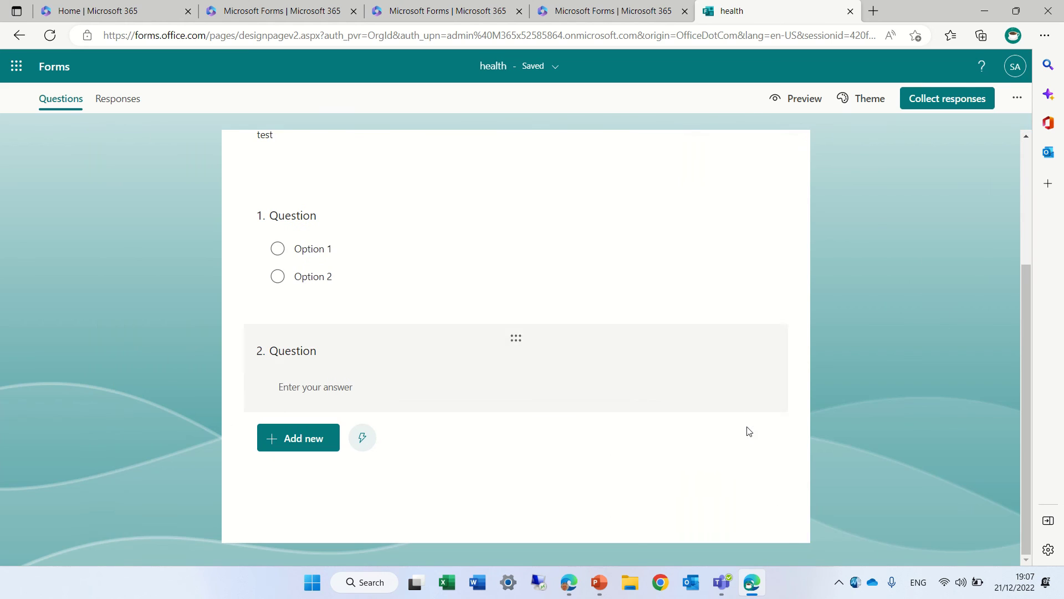
pyautogui.click(868, 99)
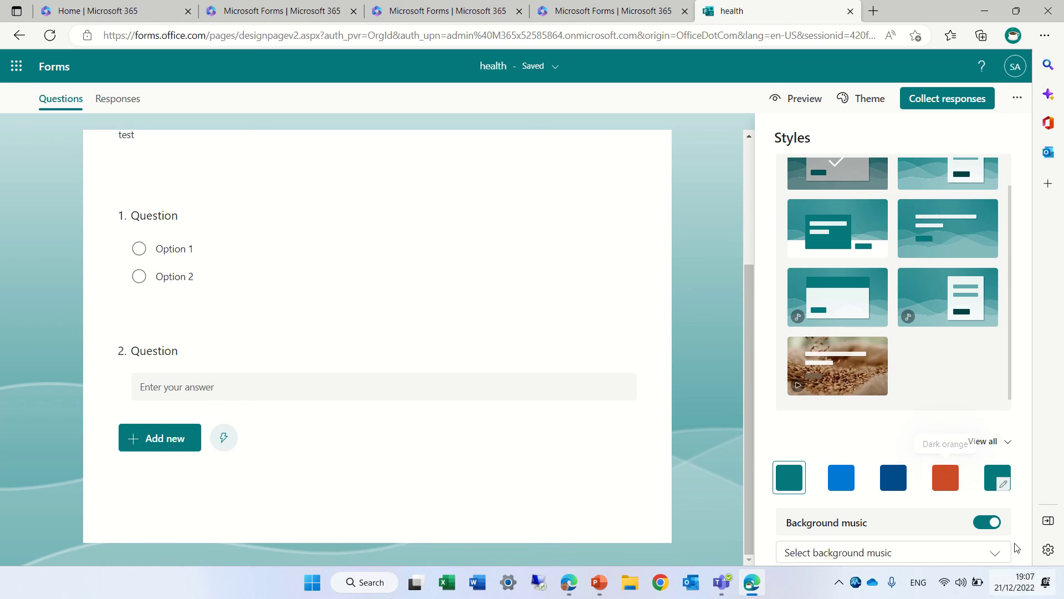
pyautogui.click(994, 553)
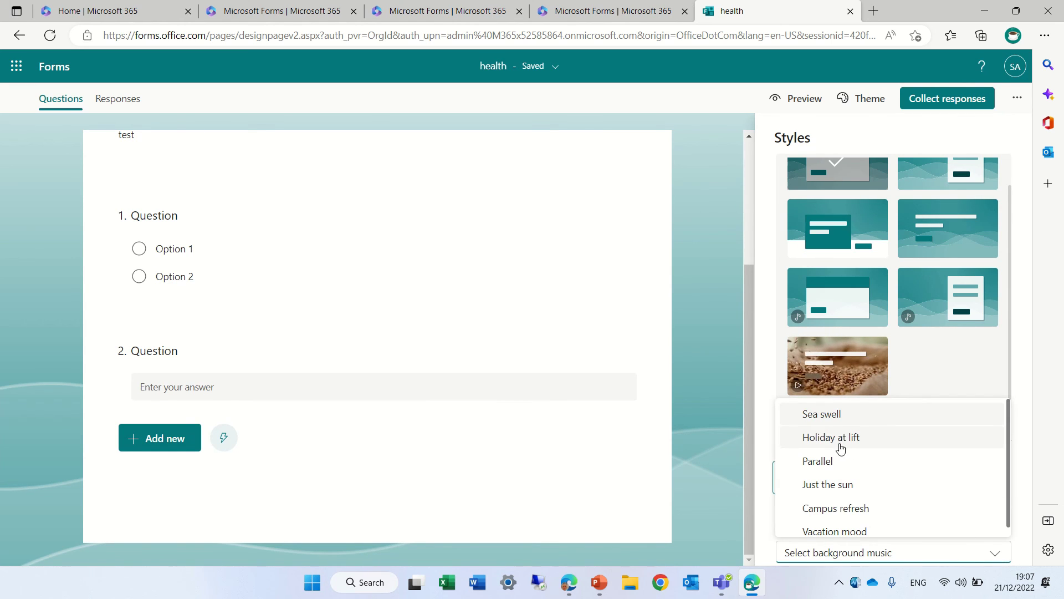